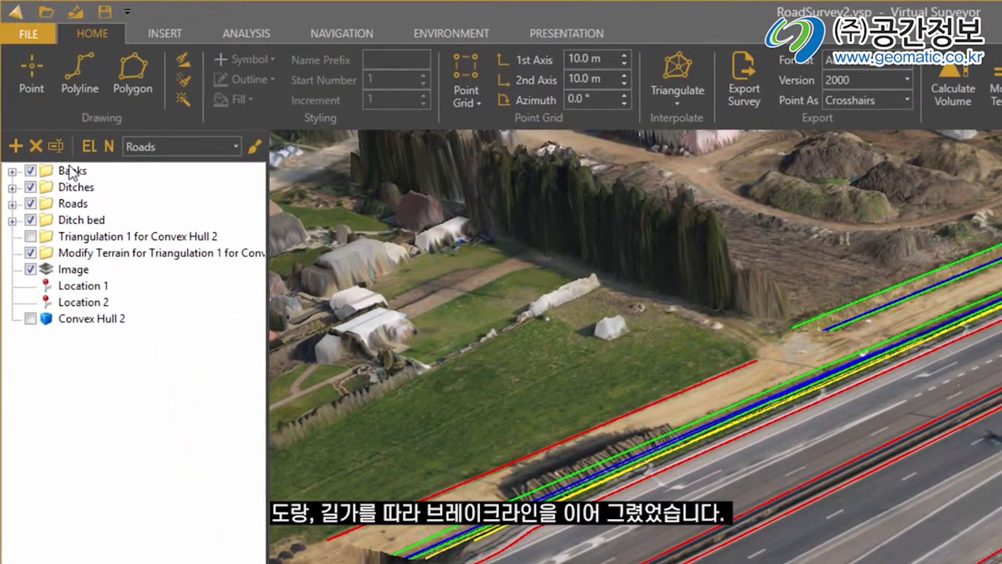
- Review the Ditches, Ditch bed and Roads layers and briefly display the triangulation for Convex Hull 2
{"action": "left_click", "coordinate": [71, 170]}
{"action": "left_click", "coordinate": [76, 187]}
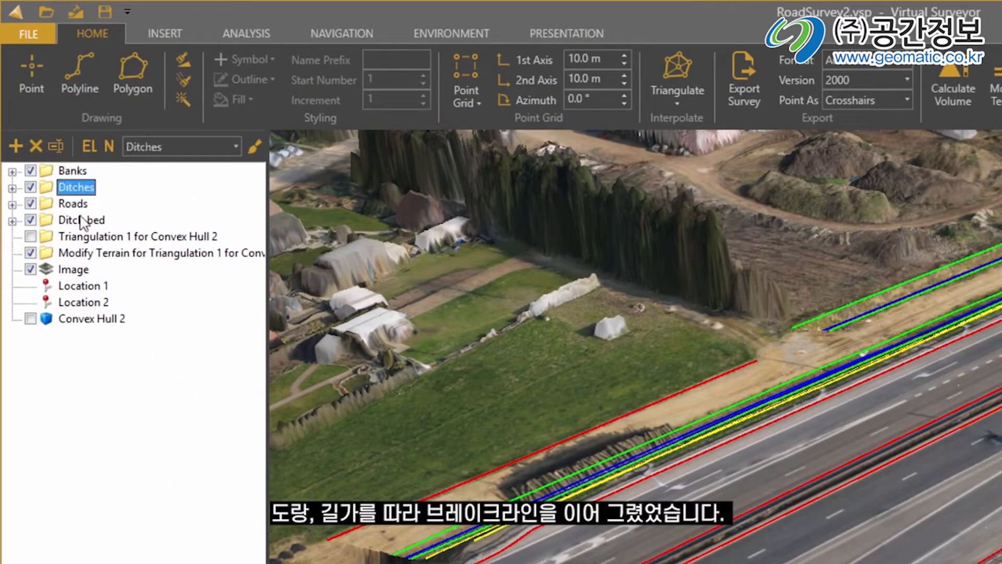
{"action": "left_click", "coordinate": [81, 221], "text": "ctrl"}
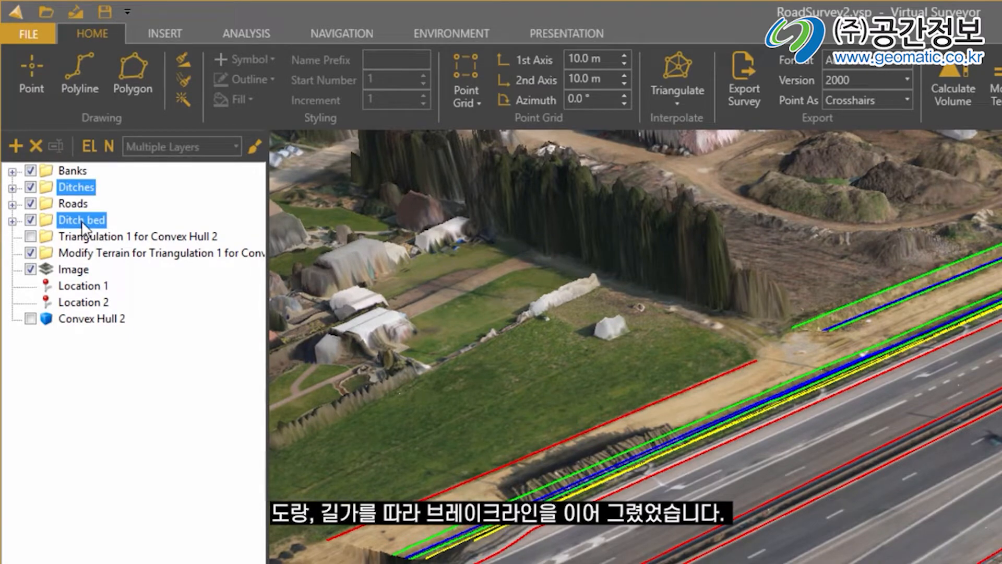
{"action": "left_click", "coordinate": [76, 202]}
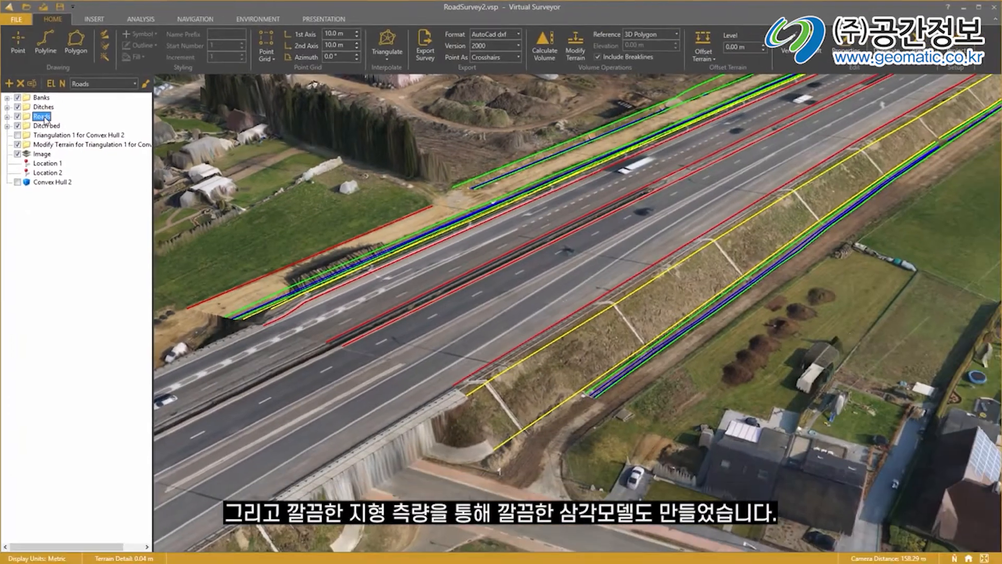
{"action": "left_click", "coordinate": [17, 136]}
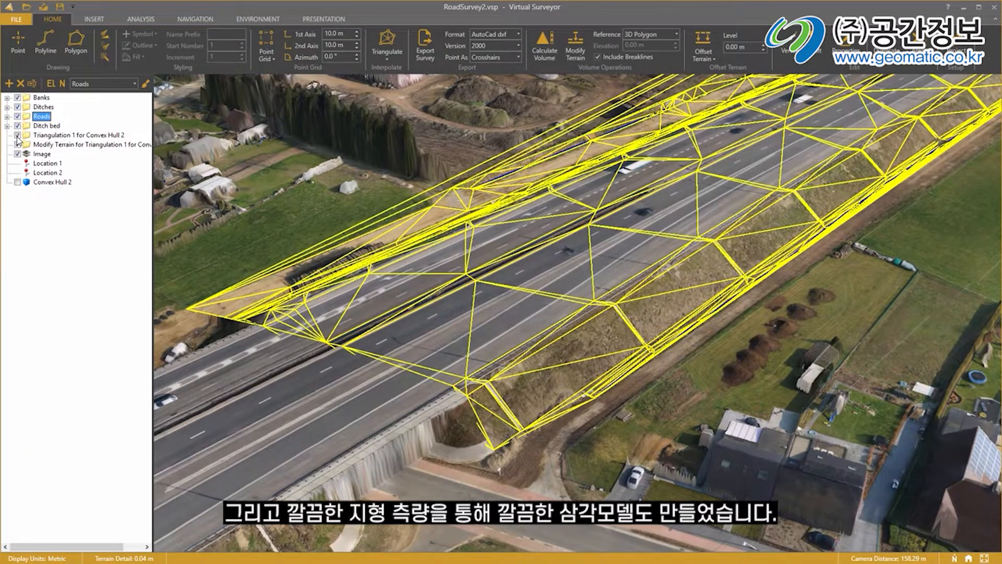
{"action": "left_click", "coordinate": [17, 136]}
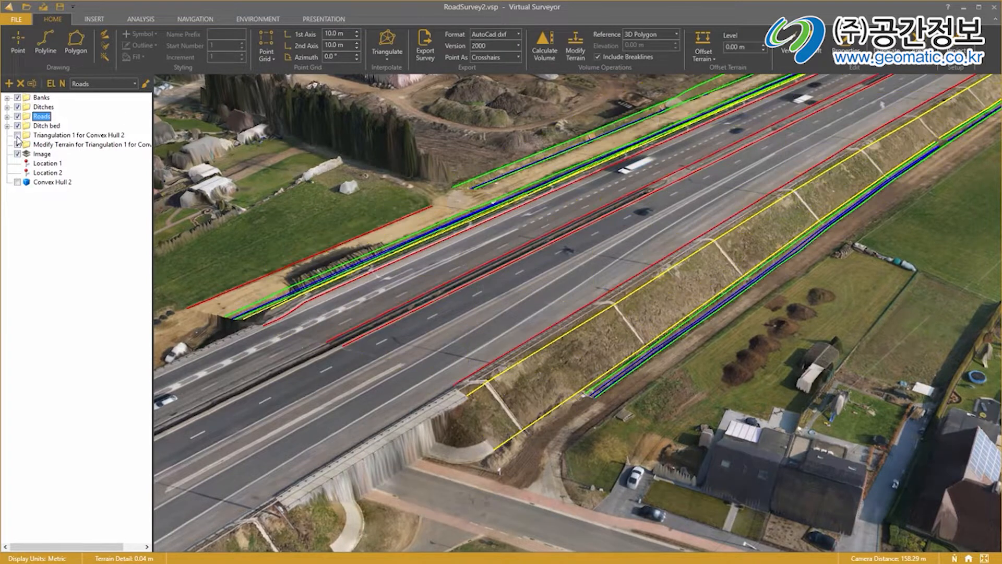
- Examine the modified terrain along the road with the slope colour map switched on, then switch the map off
{"action": "left_click", "coordinate": [105, 39]}
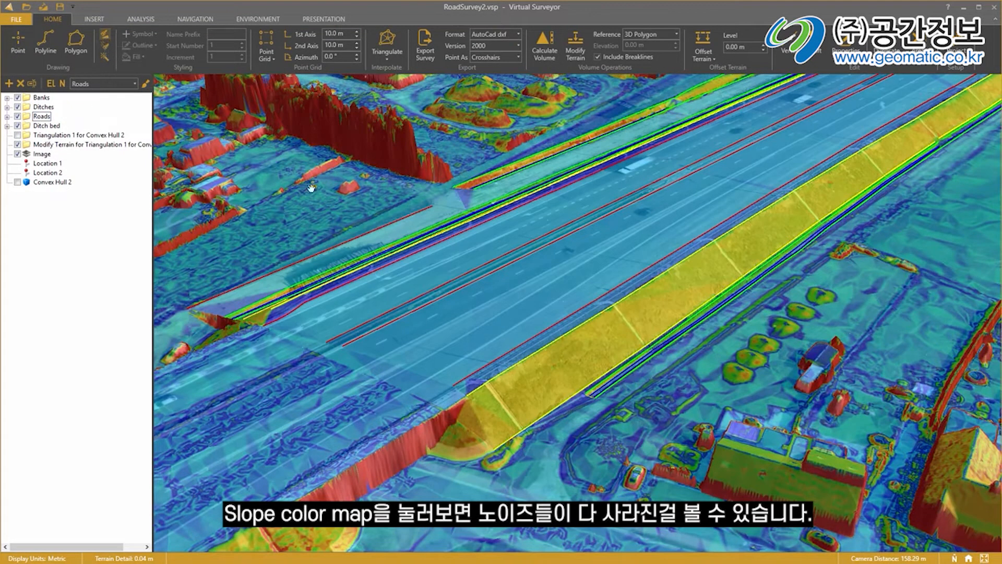
{"action": "left_click_drag", "start_coordinate": [479, 209], "coordinate": [401, 322]}
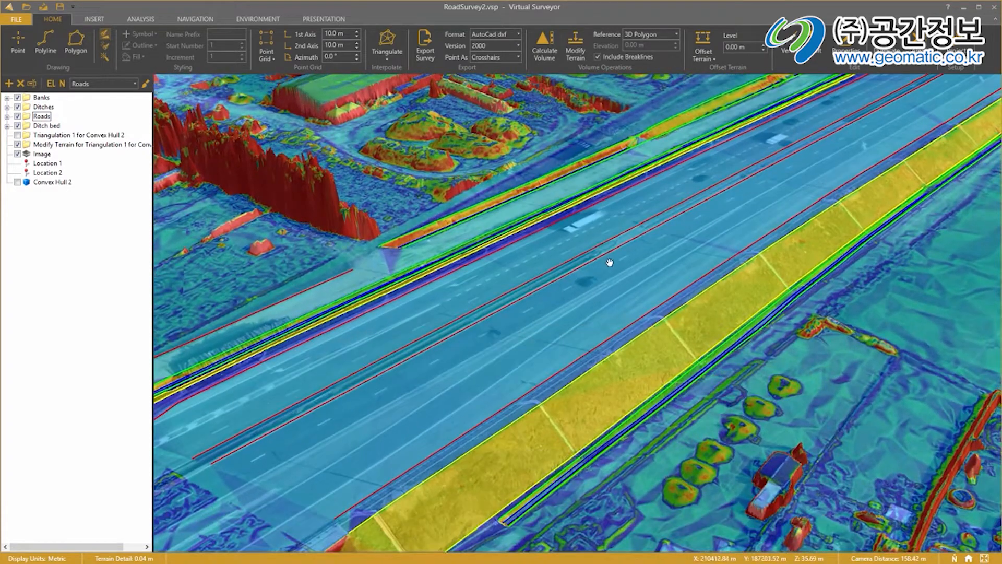
{"action": "left_click_drag", "start_coordinate": [610, 263], "coordinate": [407, 274]}
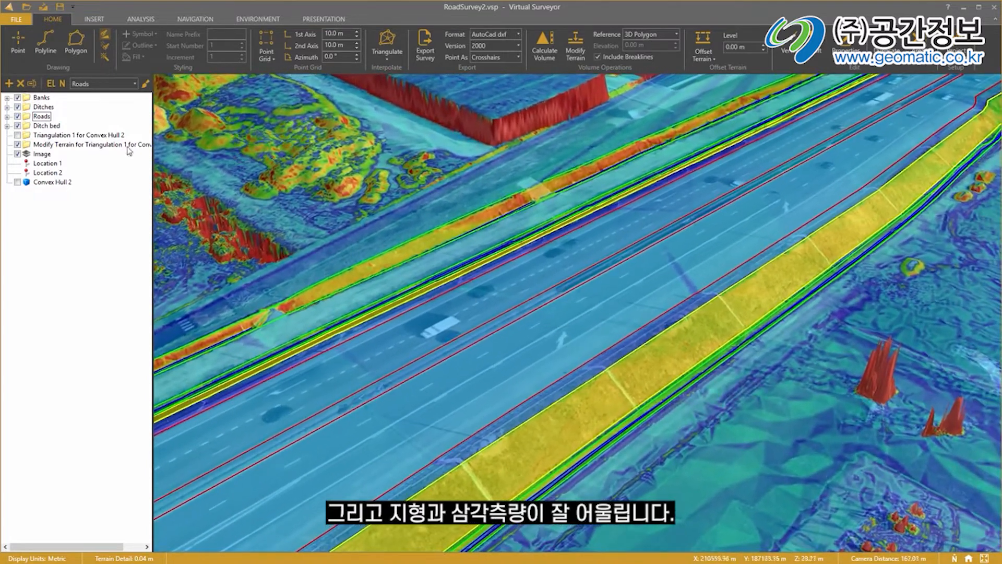
{"action": "left_click", "coordinate": [105, 35]}
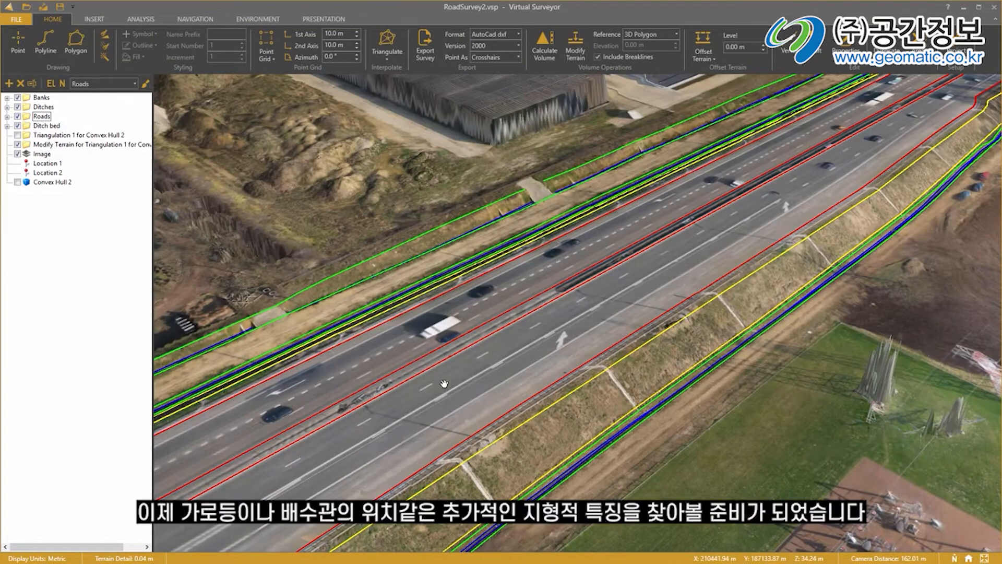
- Create a new layer named Lanterns for the street lights along the road
{"action": "left_click_drag", "start_coordinate": [441, 468], "coordinate": [474, 402]}
{"action": "scroll", "coordinate": [537, 387], "scroll_direction": "up", "scroll_amount": 5}
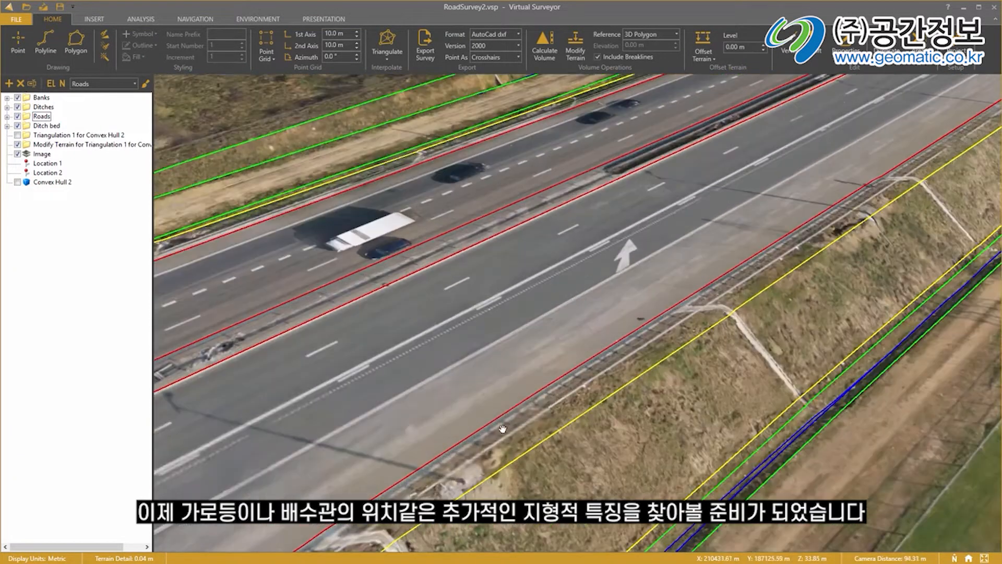
{"action": "scroll", "coordinate": [692, 315], "scroll_direction": "up", "scroll_amount": 3}
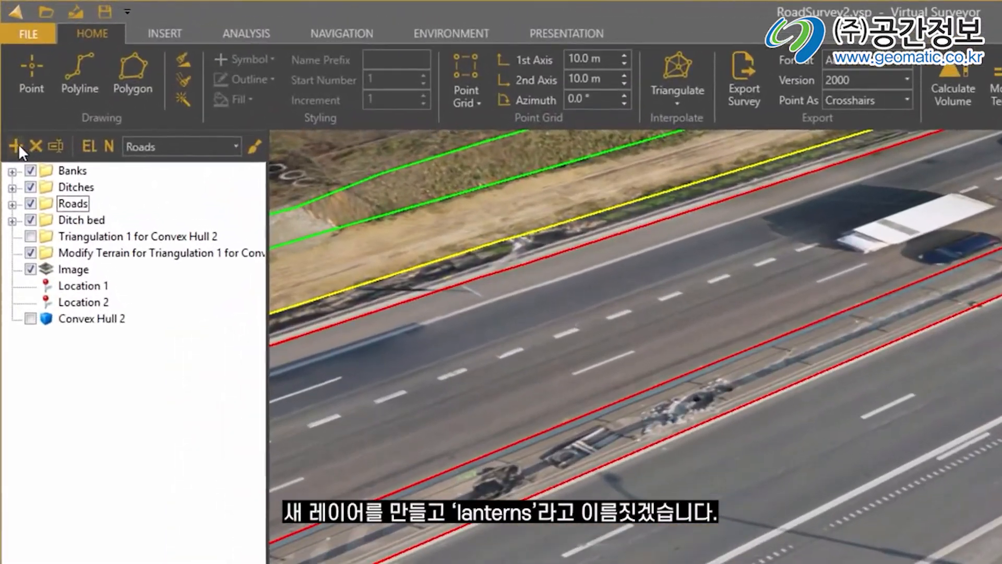
{"action": "left_click", "coordinate": [18, 143]}
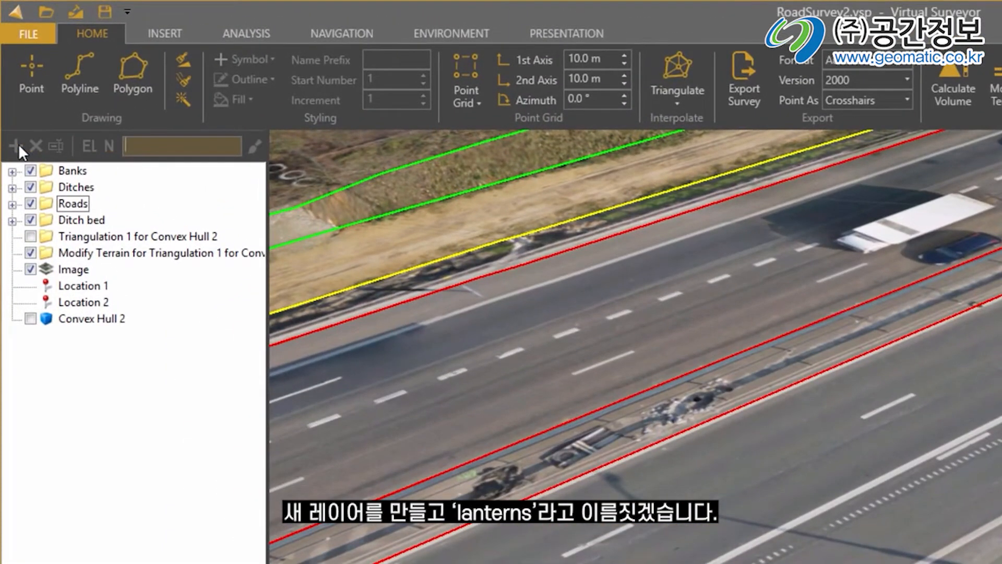
{"action": "type", "text": "Lanterns"}
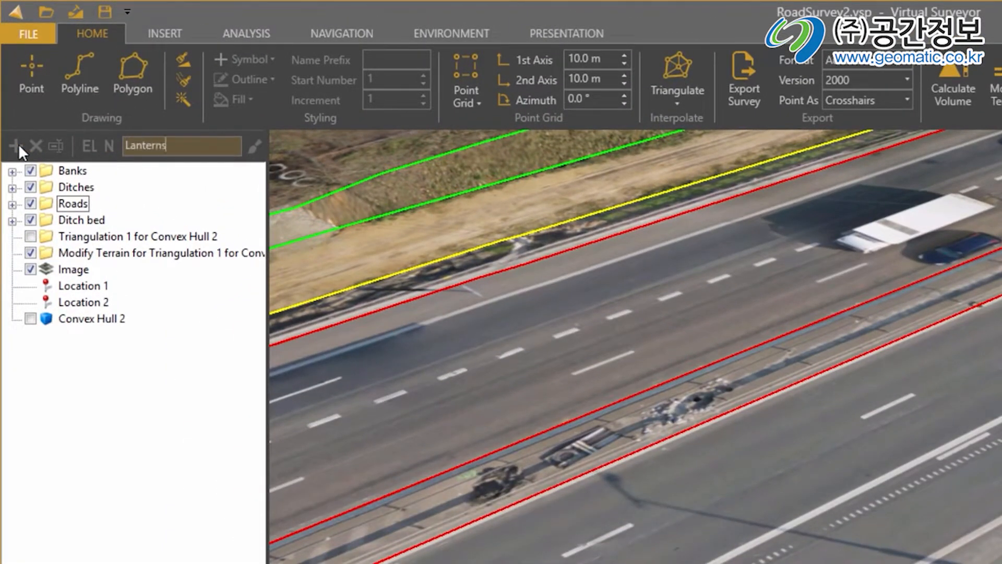
{"action": "key", "text": "Return"}
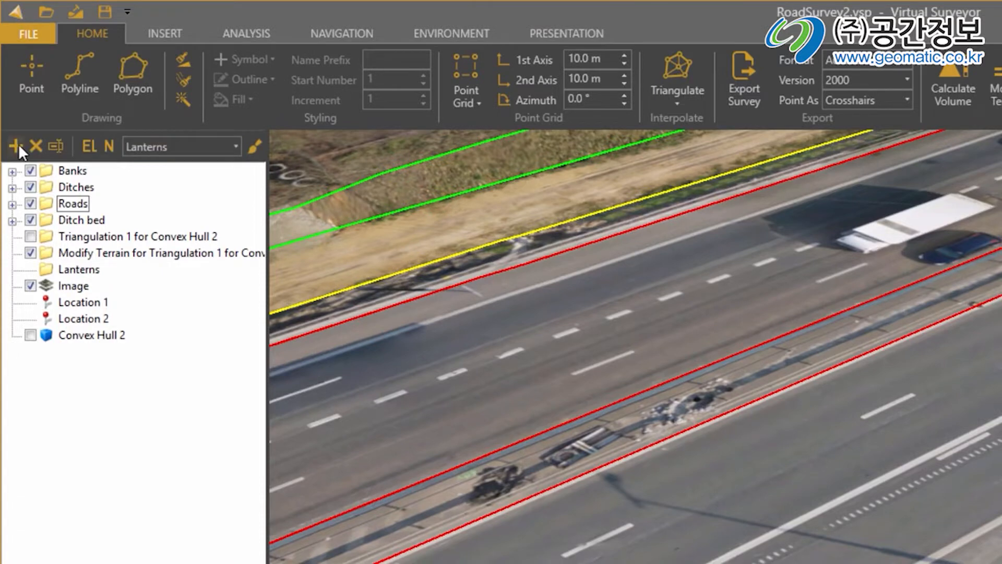
- Activate point drawing and set the name prefix to Lantern
{"action": "left_click", "coordinate": [29, 67]}
{"action": "double_click", "coordinate": [377, 58]}
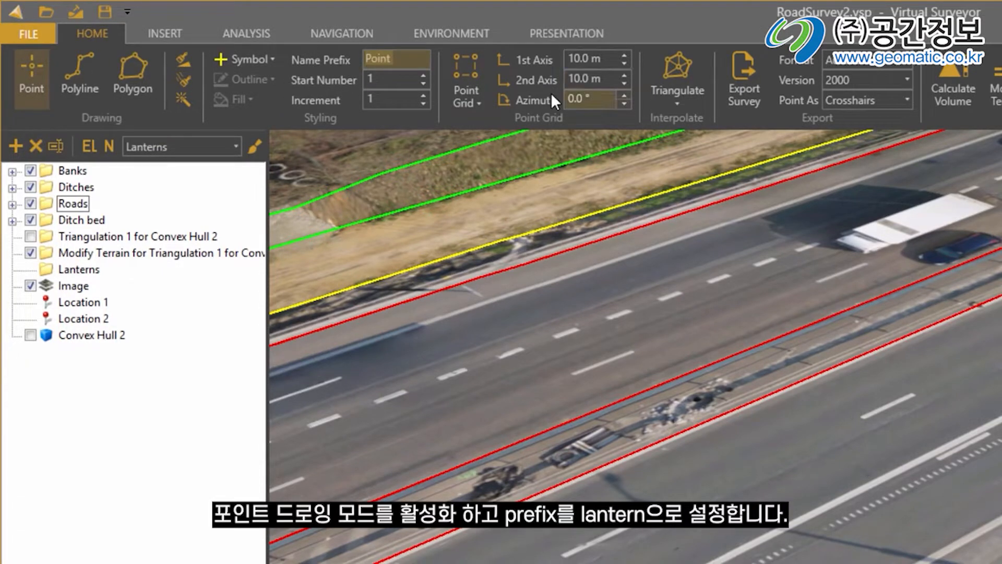
{"action": "type", "text": "Lantern"}
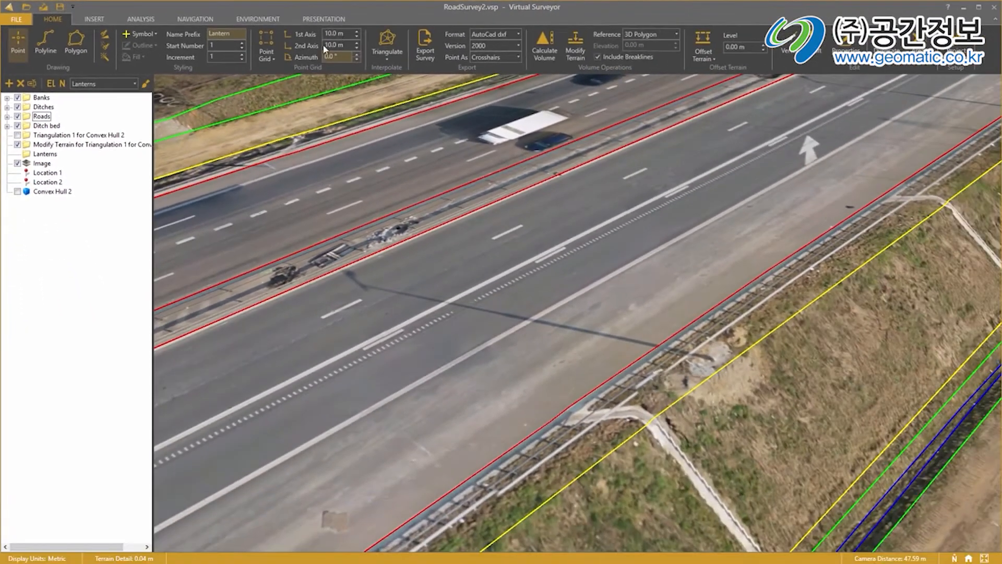
- Place a point at the base of each of three successive lampposts beside the guardrail
{"action": "scroll", "coordinate": [722, 374], "scroll_direction": "up", "scroll_amount": 5}
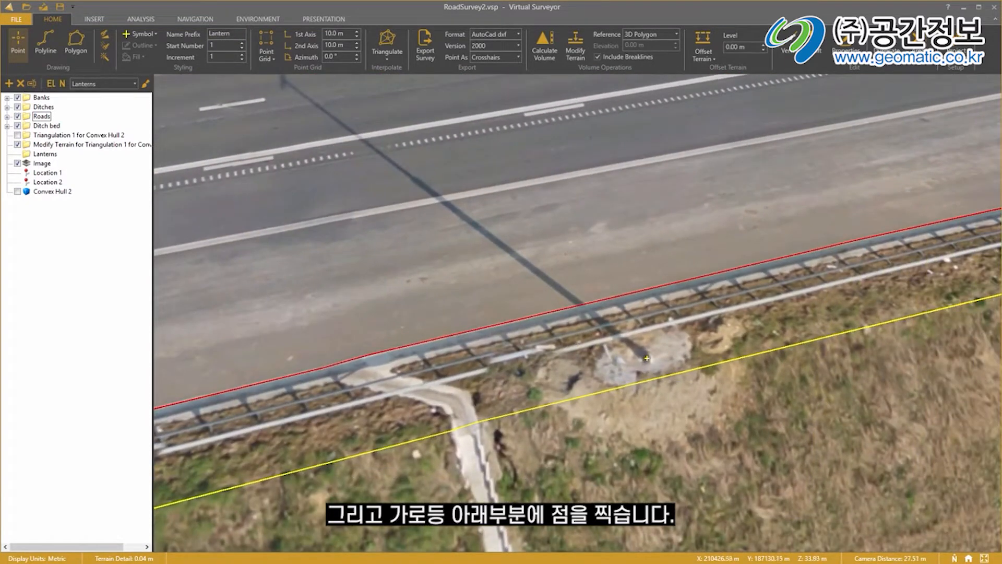
{"action": "left_click", "coordinate": [647, 358]}
{"action": "left_click_drag", "start_coordinate": [209, 454], "coordinate": [961, 292]}
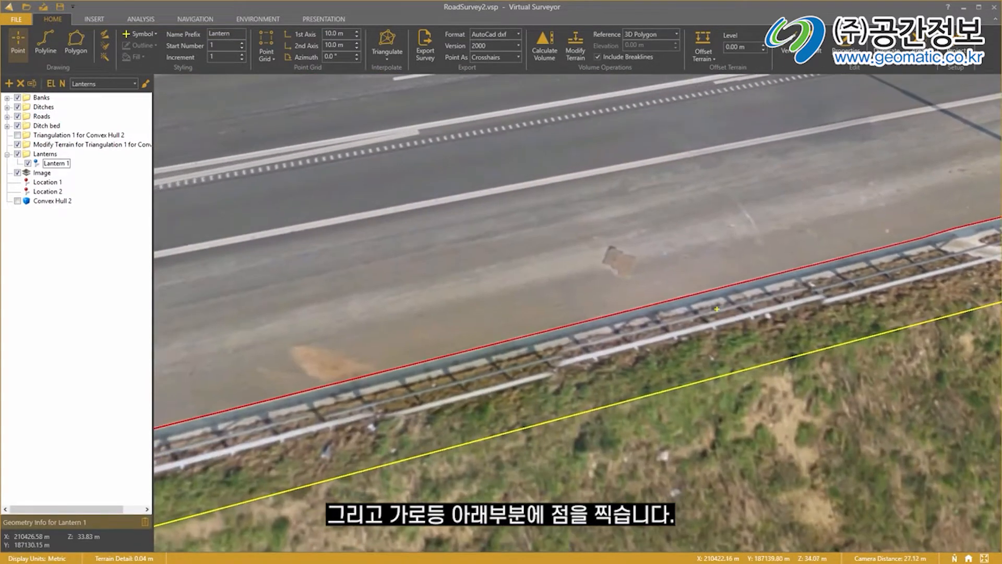
{"action": "left_click_drag", "start_coordinate": [167, 435], "coordinate": [613, 328]}
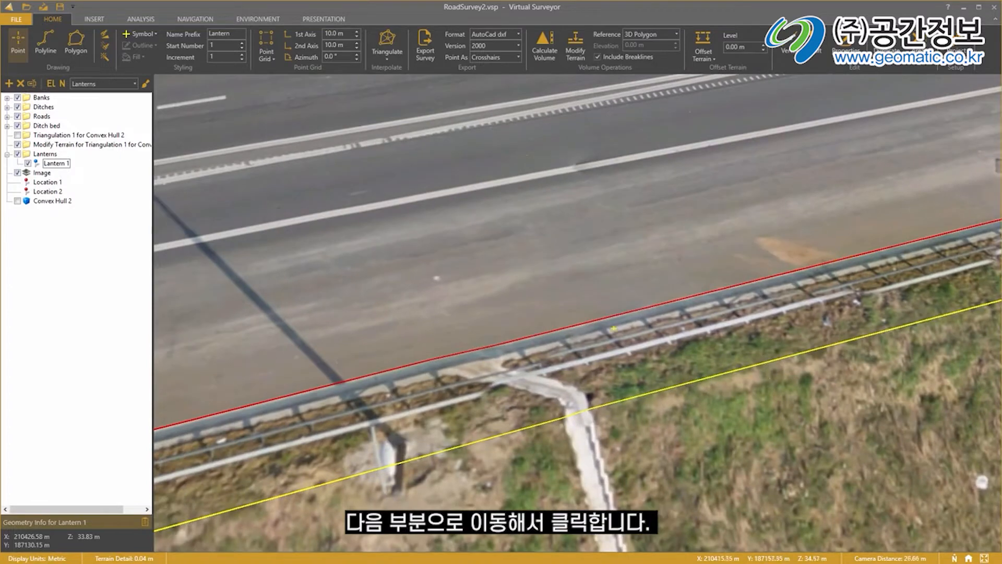
{"action": "left_click", "coordinate": [403, 448]}
{"action": "left_click_drag", "start_coordinate": [287, 459], "coordinate": [760, 265]}
{"action": "left_click_drag", "start_coordinate": [303, 379], "coordinate": [751, 283]}
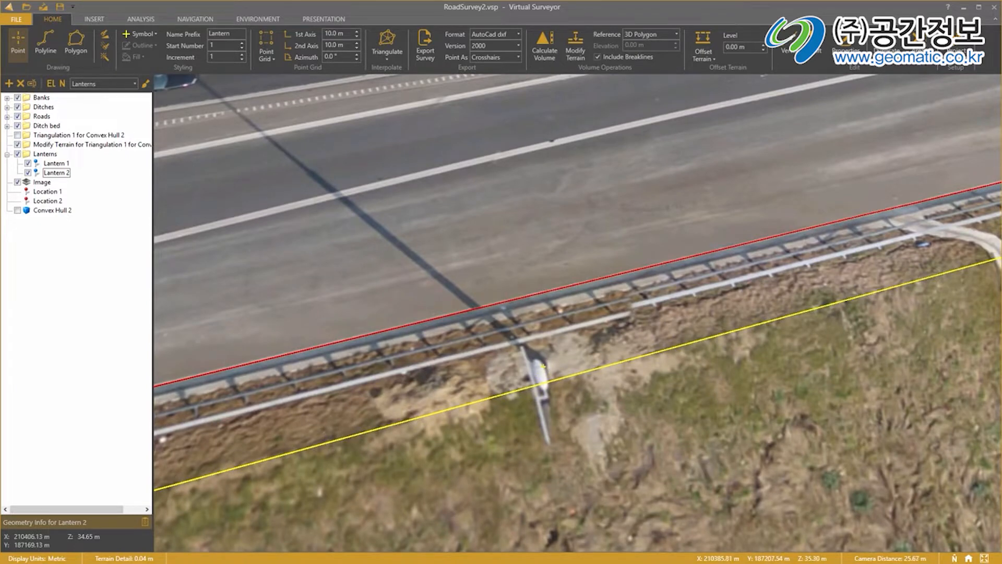
{"action": "left_click", "coordinate": [543, 365]}
- Create a new layer named Drains for the drainage channels on the embankment
{"action": "scroll", "coordinate": [543, 364], "scroll_direction": "down", "scroll_amount": 3}
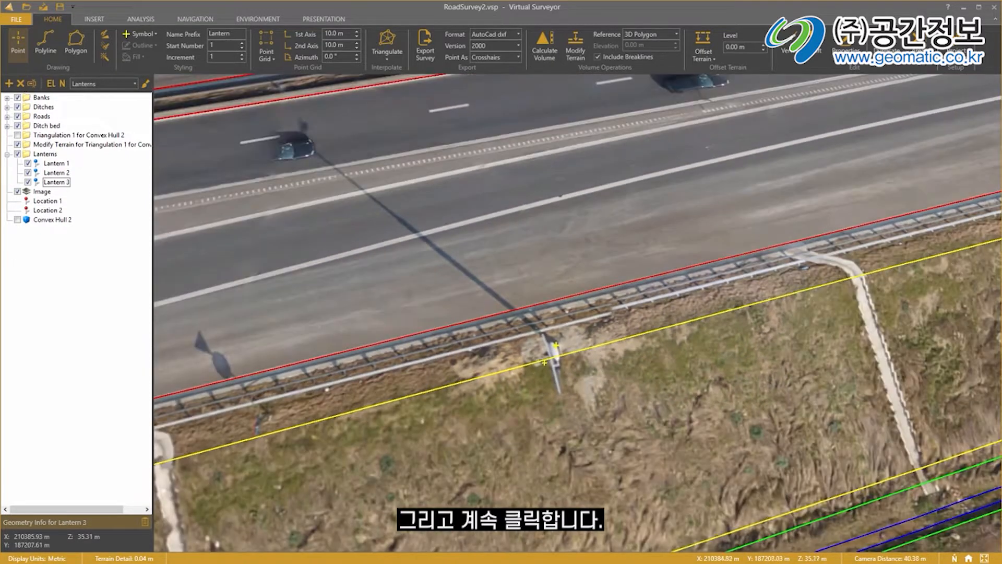
{"action": "right_click_drag", "start_coordinate": [518, 309], "coordinate": [565, 324]}
{"action": "left_click_drag", "start_coordinate": [704, 210], "coordinate": [468, 350]}
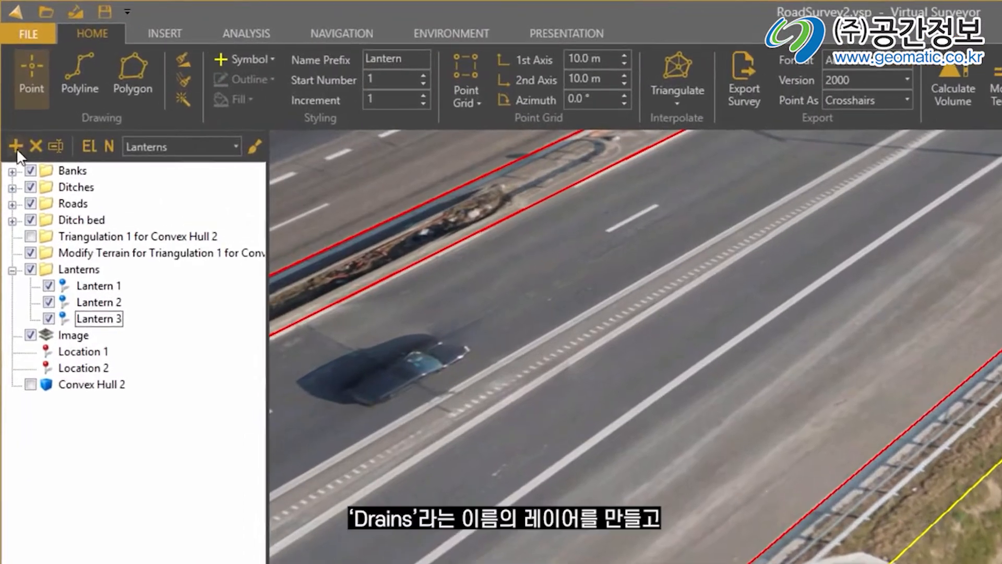
{"action": "left_click", "coordinate": [17, 146]}
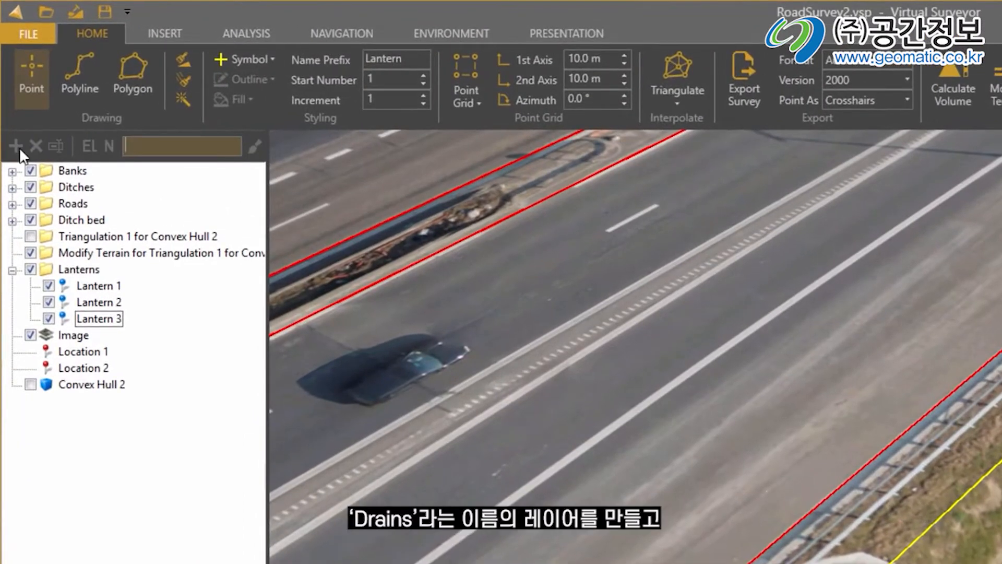
{"action": "type", "text": "Drains"}
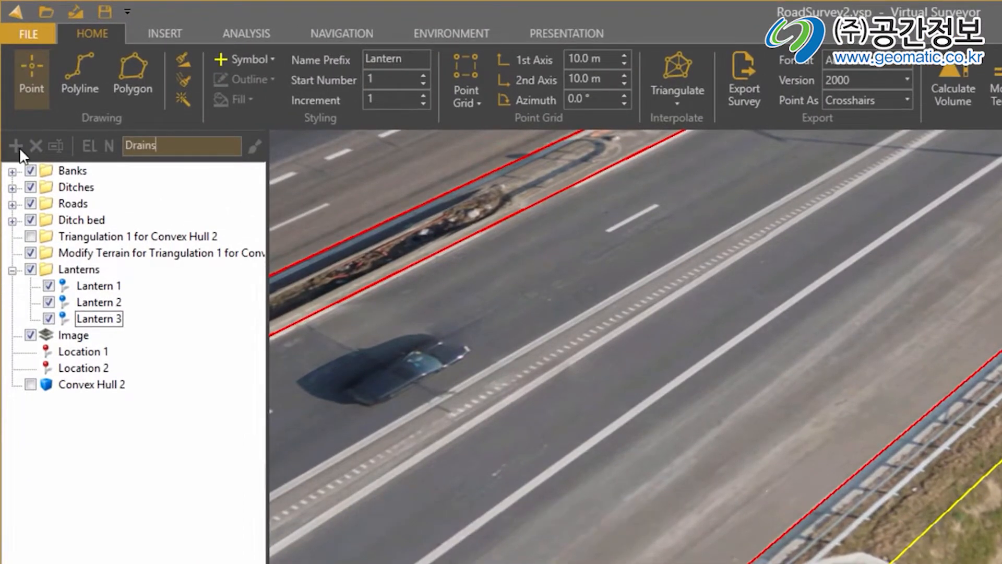
{"action": "key", "text": "Return"}
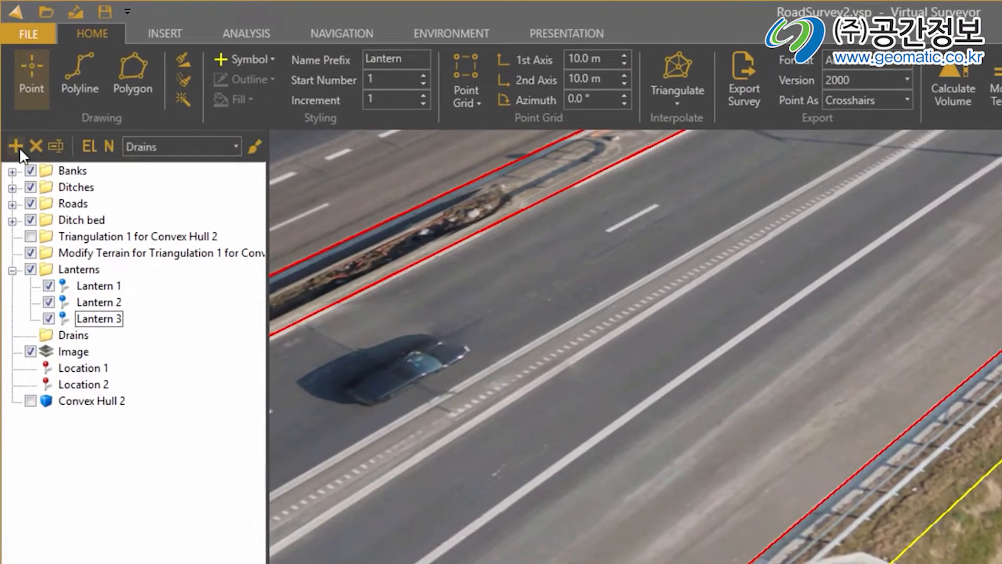
- Set up polyline drawing with the name prefix Drain and a cyan line colour
{"action": "left_click", "coordinate": [90, 76]}
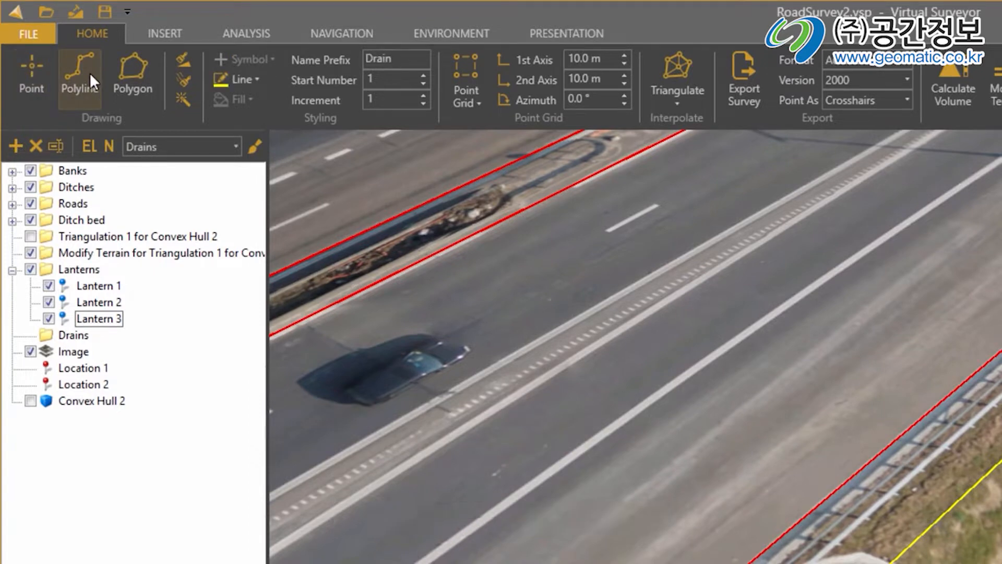
{"action": "left_click", "coordinate": [250, 80]}
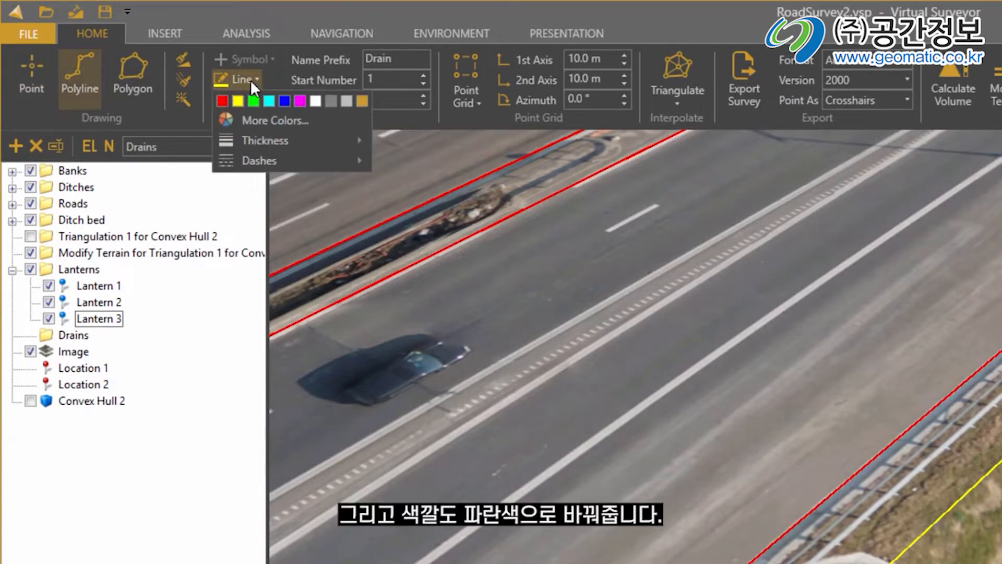
{"action": "left_click", "coordinate": [274, 101]}
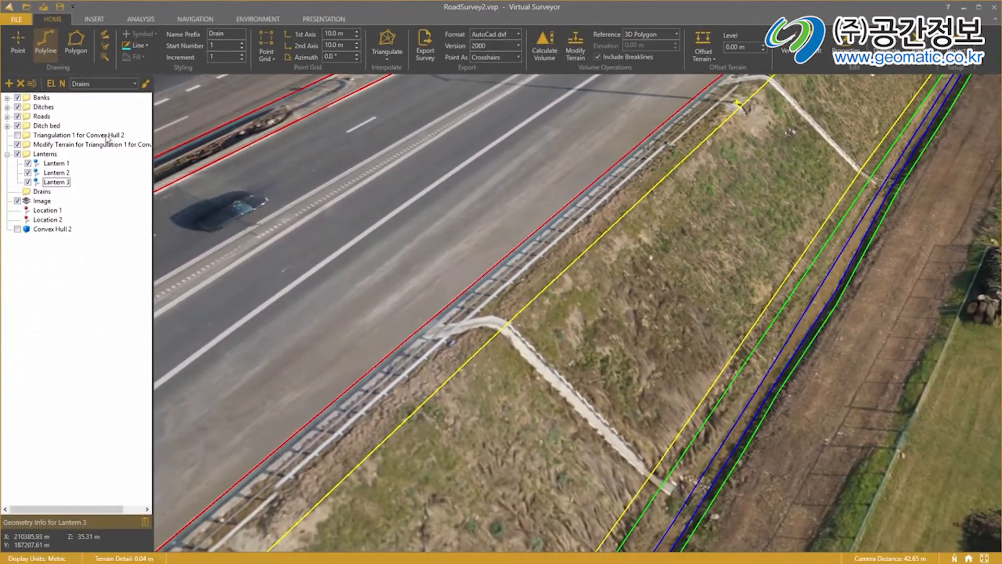
- From the Location 2 view, trace the log-pile-side edge of the embankment's end drain about 14.6 m (3D) to the ditch, ending without snapping
{"action": "double_click", "coordinate": [58, 221]}
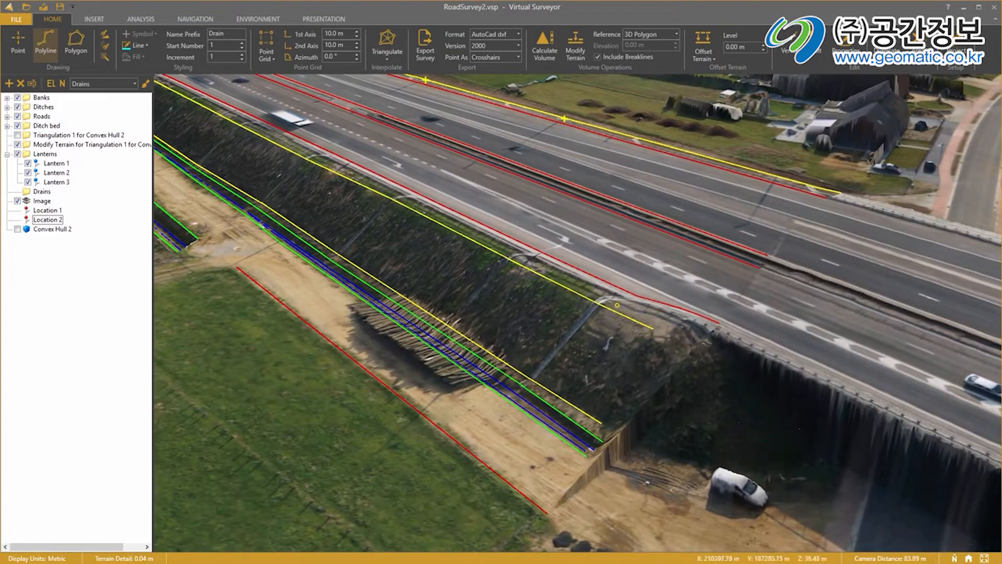
{"action": "scroll", "coordinate": [622, 298], "scroll_direction": "up", "scroll_amount": 5}
{"action": "scroll", "coordinate": [622, 298], "scroll_direction": "up", "scroll_amount": 5}
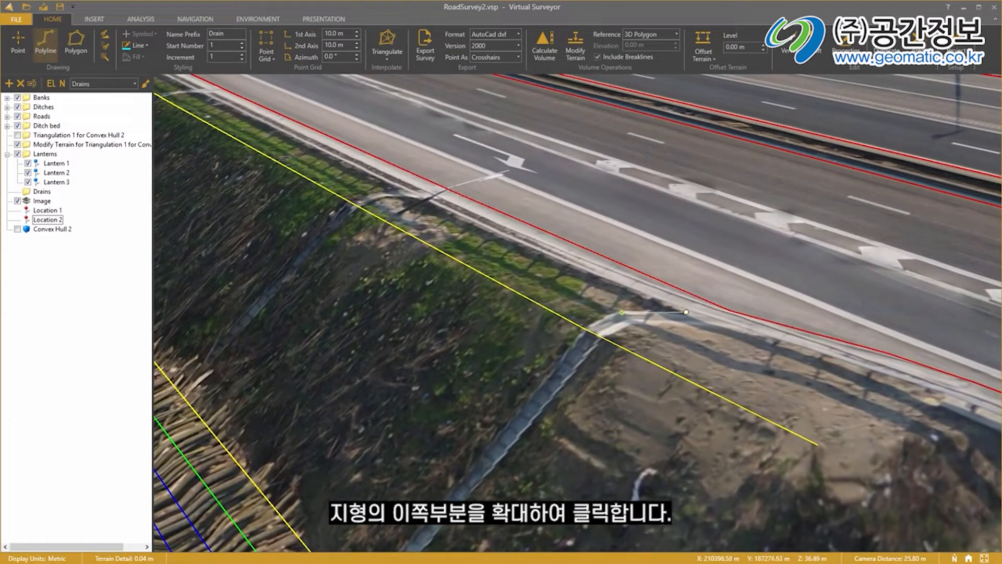
{"action": "scroll", "coordinate": [648, 293], "scroll_direction": "up", "scroll_amount": 2}
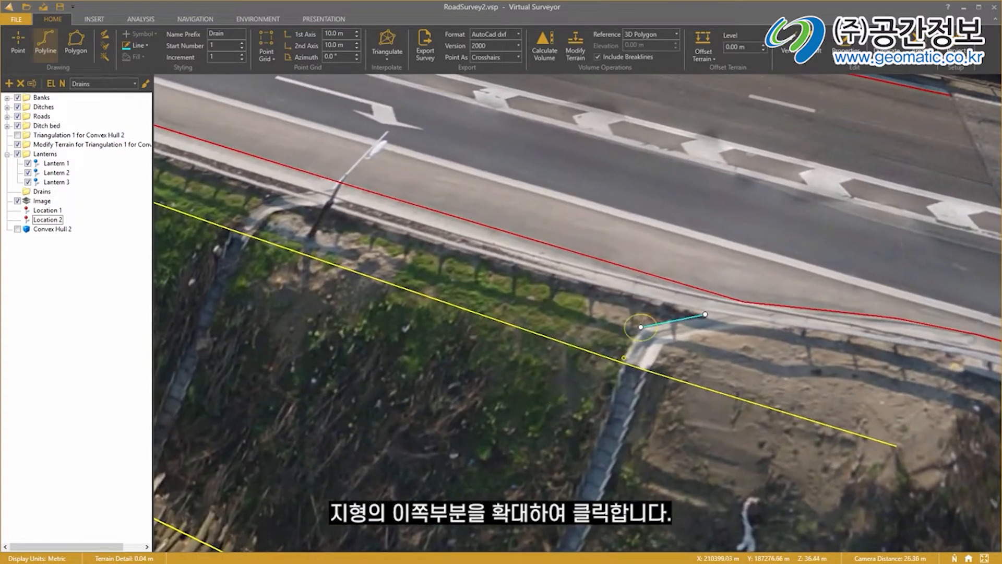
{"action": "left_click", "coordinate": [628, 362]}
{"action": "scroll", "coordinate": [650, 271], "scroll_direction": "up", "scroll_amount": 1}
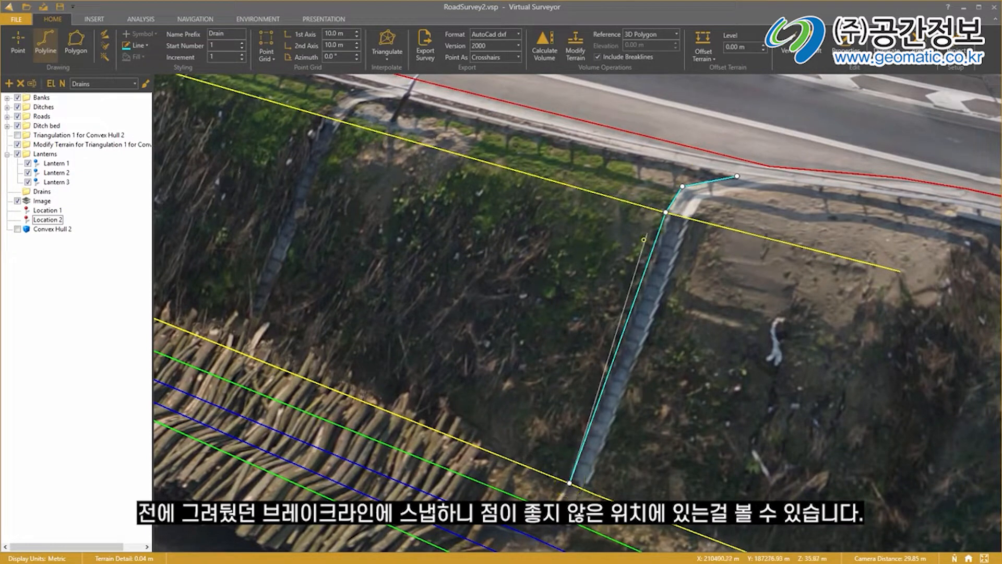
{"action": "left_click", "coordinate": [569, 482]}
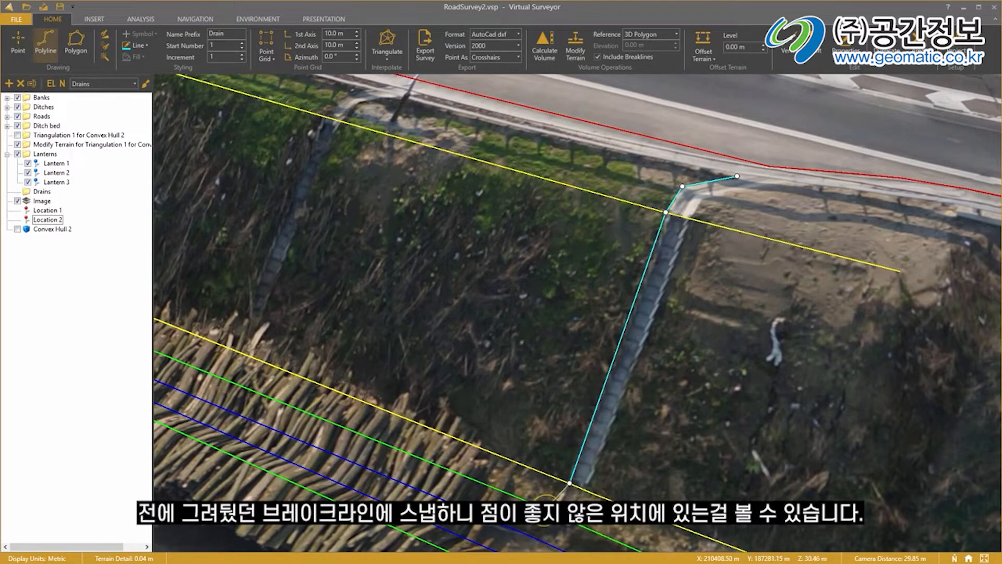
{"action": "scroll", "coordinate": [545, 503], "scroll_direction": "up", "scroll_amount": 3}
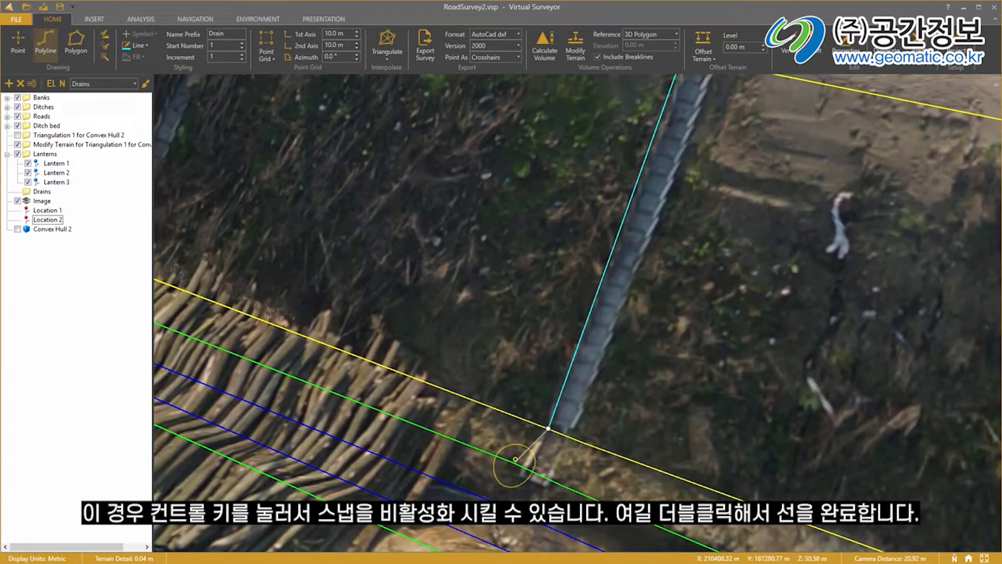
{"action": "key", "text": "ctrl"}
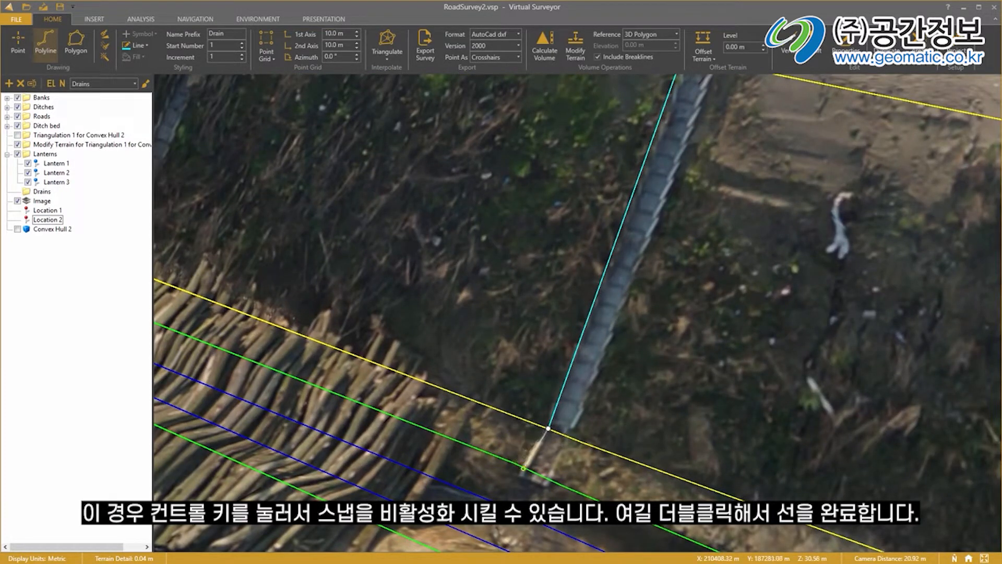
{"action": "double_click", "coordinate": [524, 468]}
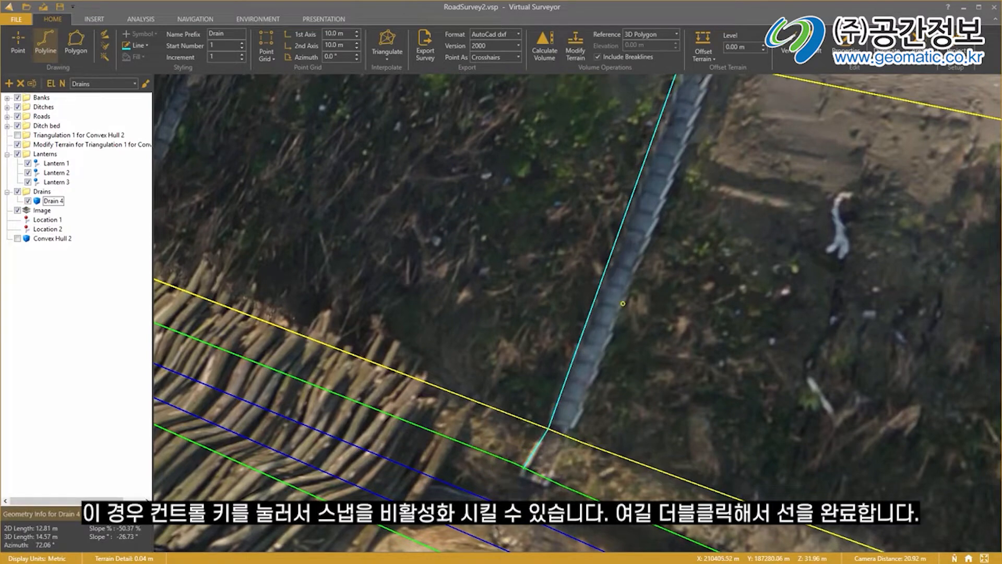
- Trace the opposite edge of the same end drain from the guardrail to the ditch, about 15.3 m long (3D)
{"action": "scroll", "coordinate": [644, 280], "scroll_direction": "down", "scroll_amount": 2}
{"action": "left_click_drag", "start_coordinate": [723, 159], "coordinate": [663, 337]}
{"action": "middle_click_drag", "start_coordinate": [690, 289], "coordinate": [683, 265]}
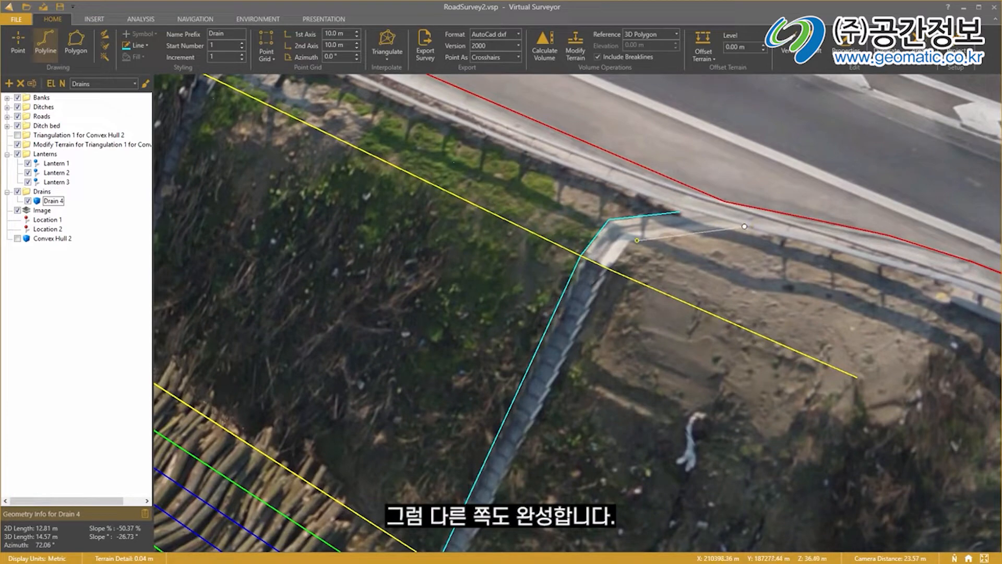
{"action": "left_click", "coordinate": [637, 240]}
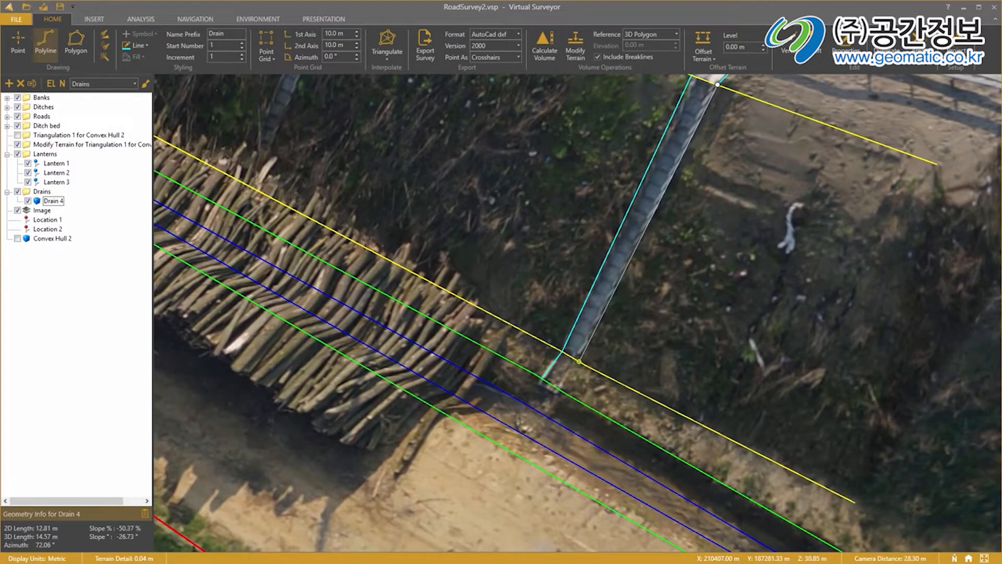
{"action": "left_click", "coordinate": [579, 361]}
{"action": "double_click", "coordinate": [561, 387]}
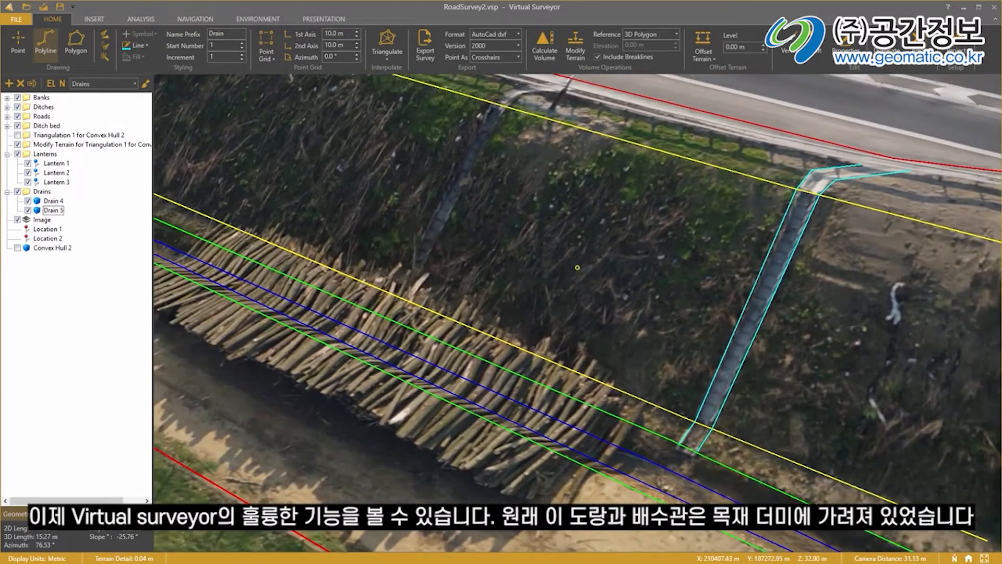
- Switch off the terrain modification to examine how the original log pile covers the ditch and the drain's lower end
{"action": "left_click_drag", "start_coordinate": [545, 213], "coordinate": [648, 230]}
{"action": "middle_click_drag", "start_coordinate": [648, 230], "coordinate": [661, 246]}
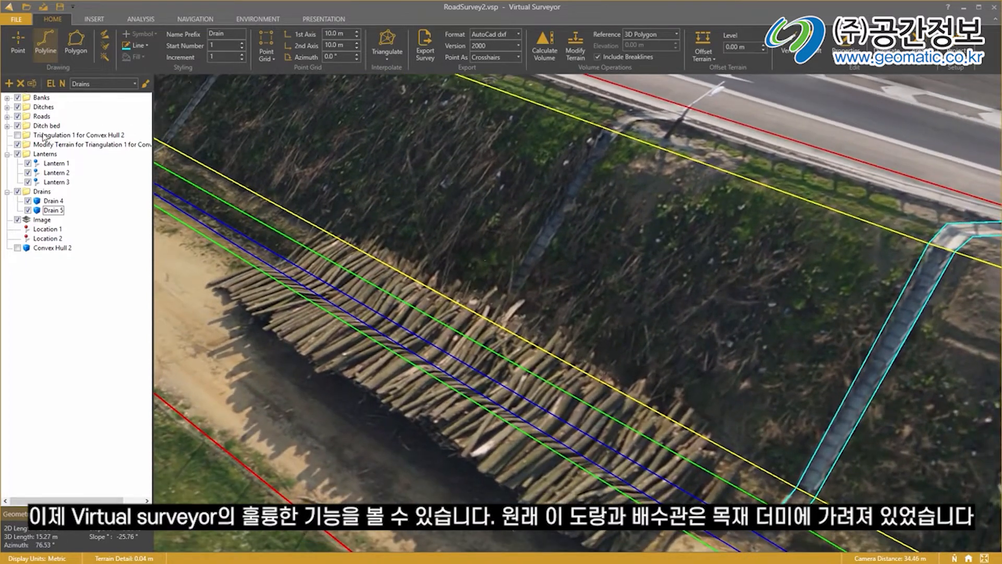
{"action": "left_click", "coordinate": [17, 144]}
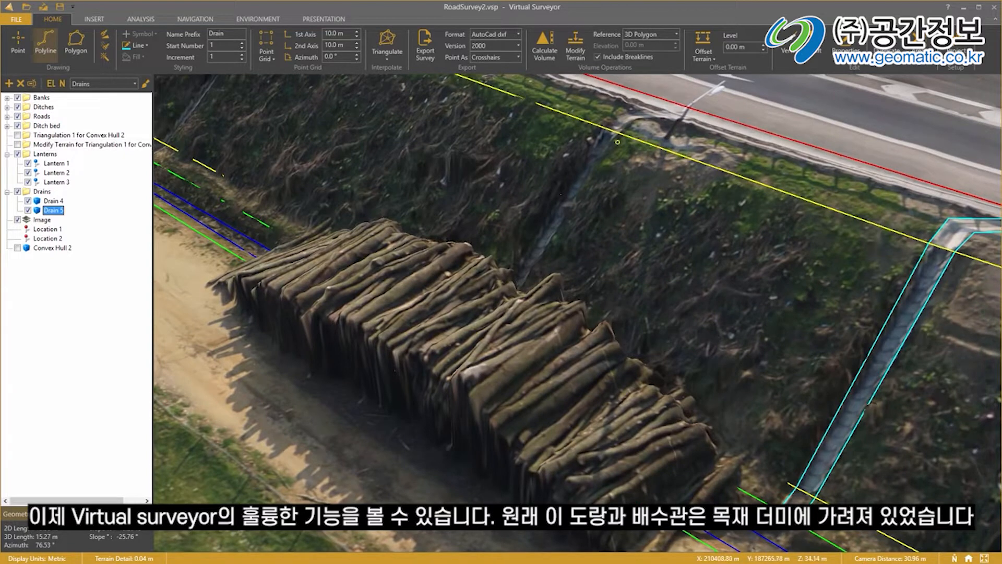
{"action": "left_click_drag", "start_coordinate": [556, 409], "coordinate": [552, 348]}
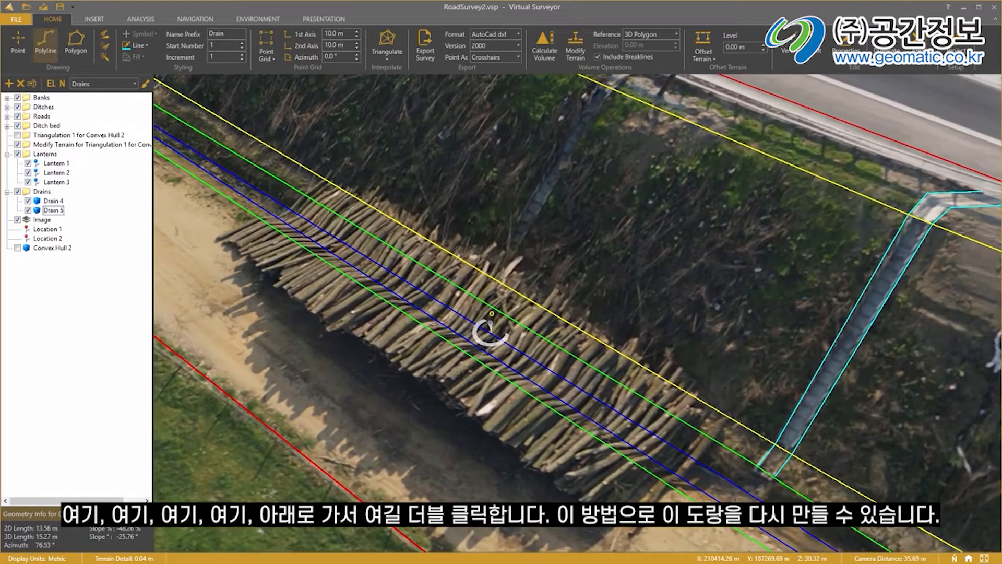
- Trace the far edge of the drain above the log pile from the guardrail to the ditch line, about 14.7 m long (3D)
{"action": "left_click_drag", "start_coordinate": [440, 282], "coordinate": [486, 346]}
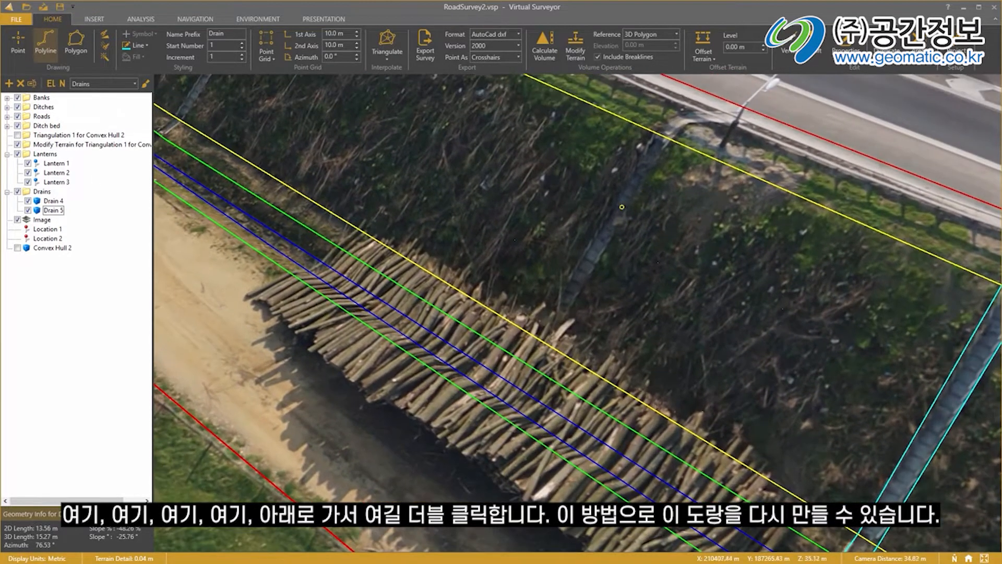
{"action": "left_click_drag", "start_coordinate": [622, 207], "coordinate": [561, 322]}
{"action": "left_click", "coordinate": [697, 173]}
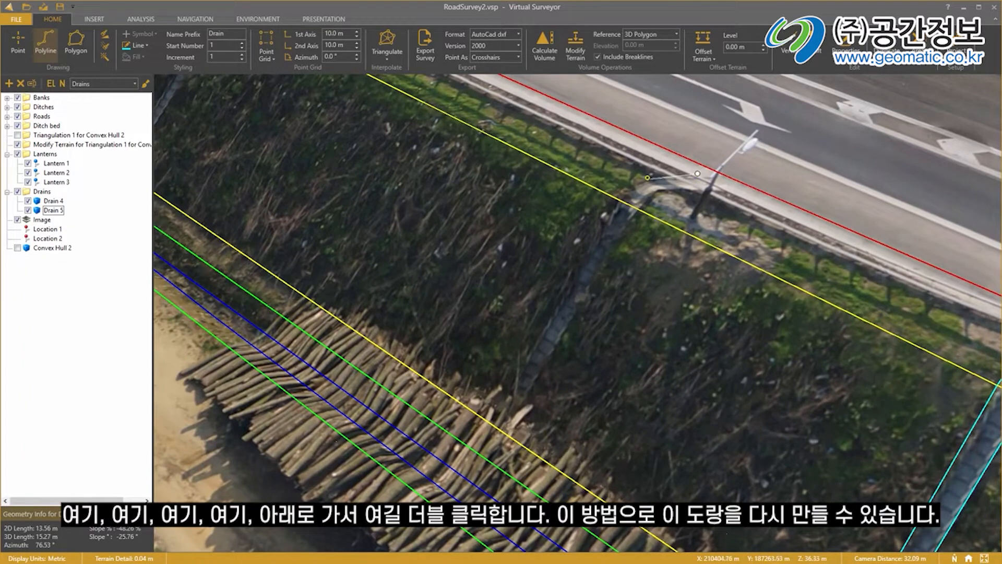
{"action": "left_click", "coordinate": [640, 179]}
{"action": "left_click", "coordinate": [619, 199]}
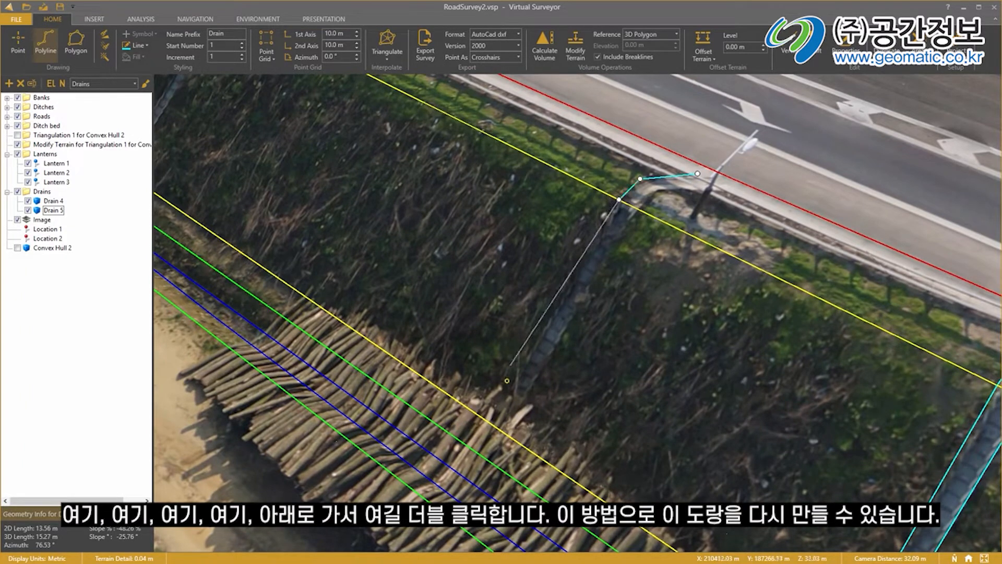
{"action": "double_click", "coordinate": [490, 418]}
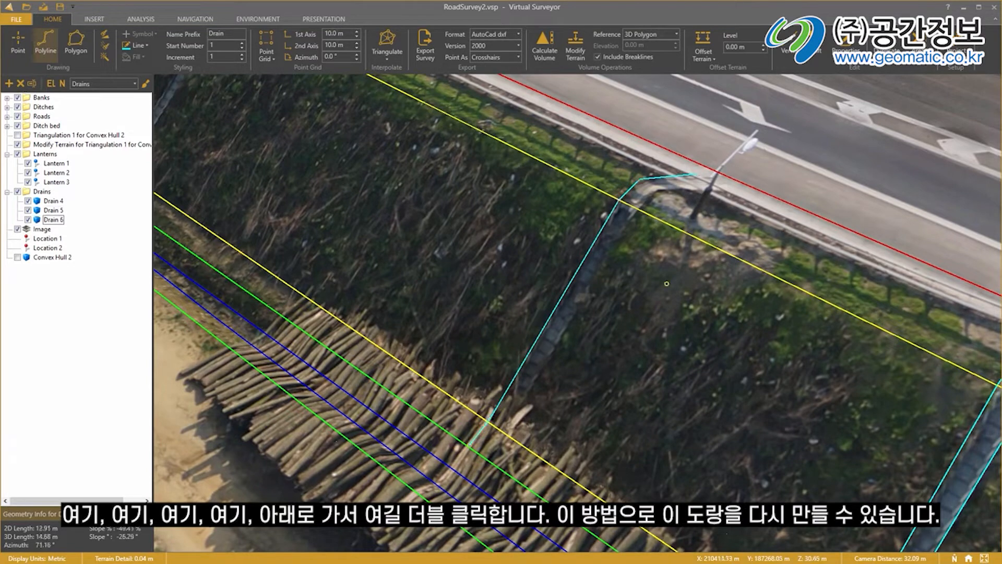
- Trace the lamppost-side edge of the drain above the log pile down to the ditch line, about 14.8 m long (3D)
{"action": "left_click", "coordinate": [720, 191]}
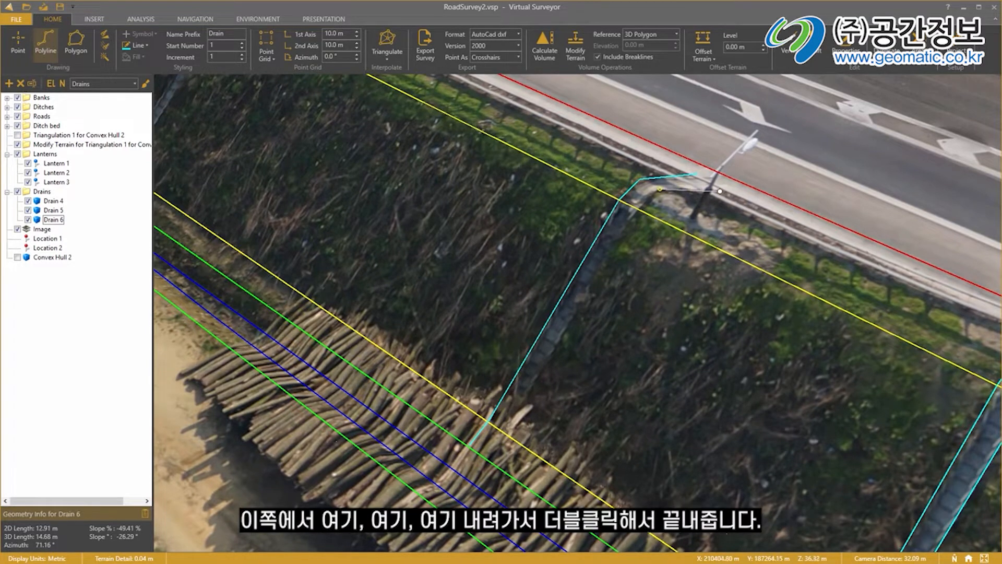
{"action": "left_click", "coordinate": [659, 189]}
{"action": "left_click", "coordinate": [638, 209]}
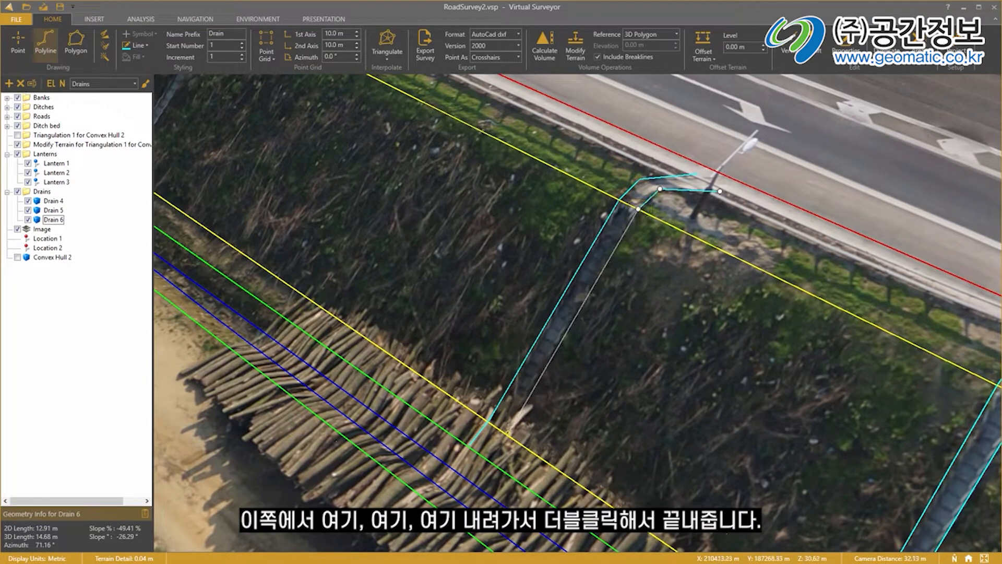
{"action": "left_click", "coordinate": [508, 432]}
{"action": "double_click", "coordinate": [486, 461]}
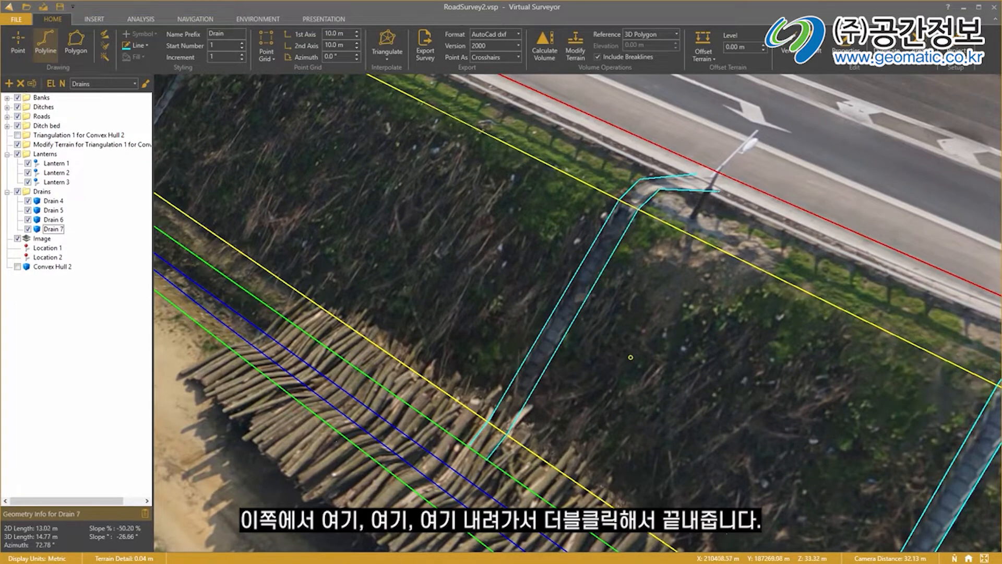
- Create a new layer named Reference for the reference points
{"action": "right_click_drag", "start_coordinate": [678, 320], "coordinate": [709, 359]}
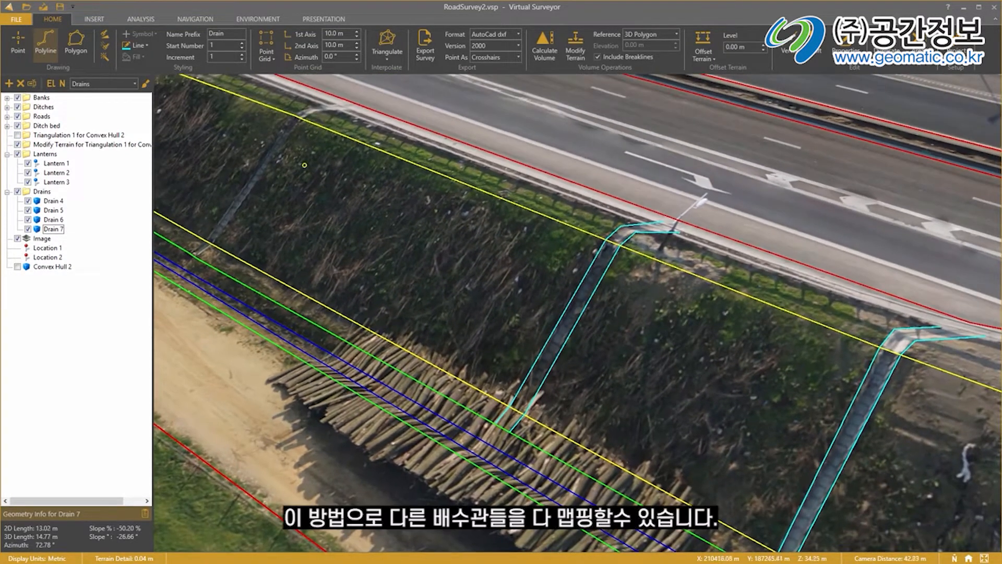
{"action": "left_click_drag", "start_coordinate": [708, 359], "coordinate": [543, 261]}
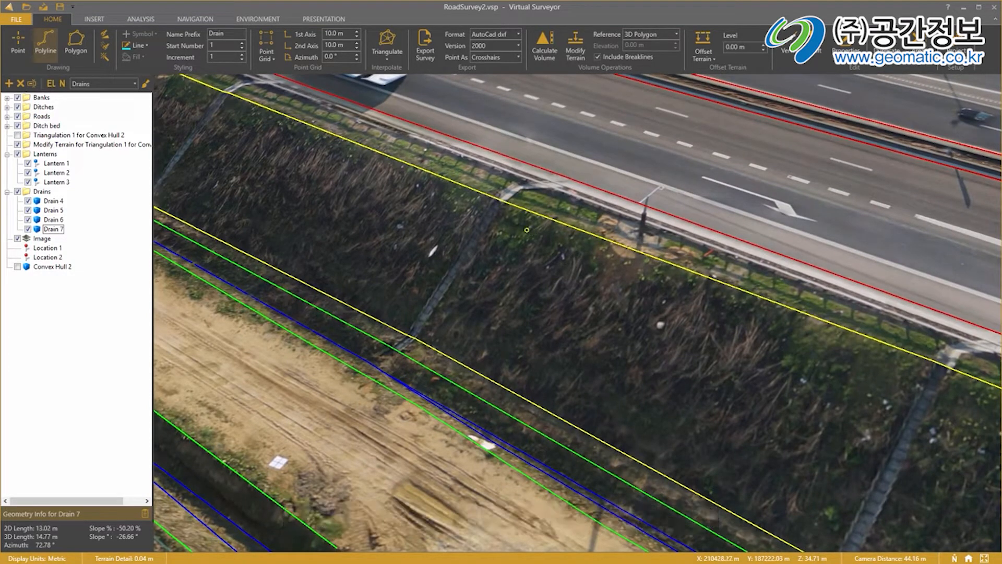
{"action": "left_click_drag", "start_coordinate": [294, 175], "coordinate": [494, 233]}
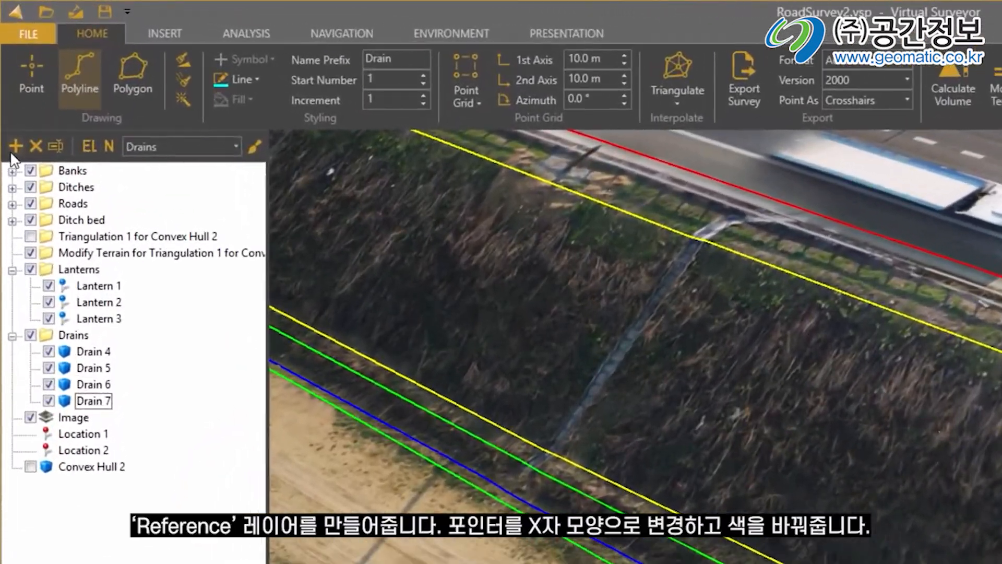
{"action": "left_click", "coordinate": [9, 83]}
{"action": "type", "text": "Reference"}
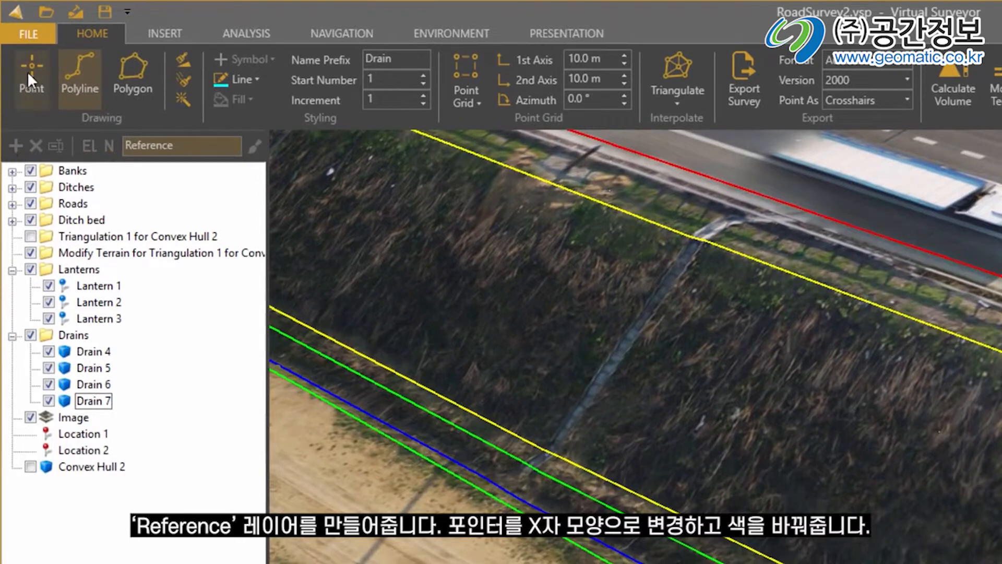
{"action": "key", "text": "Return"}
- Activate point drawing and set the point symbol to an X shape in magenta
{"action": "left_click", "coordinate": [28, 71]}
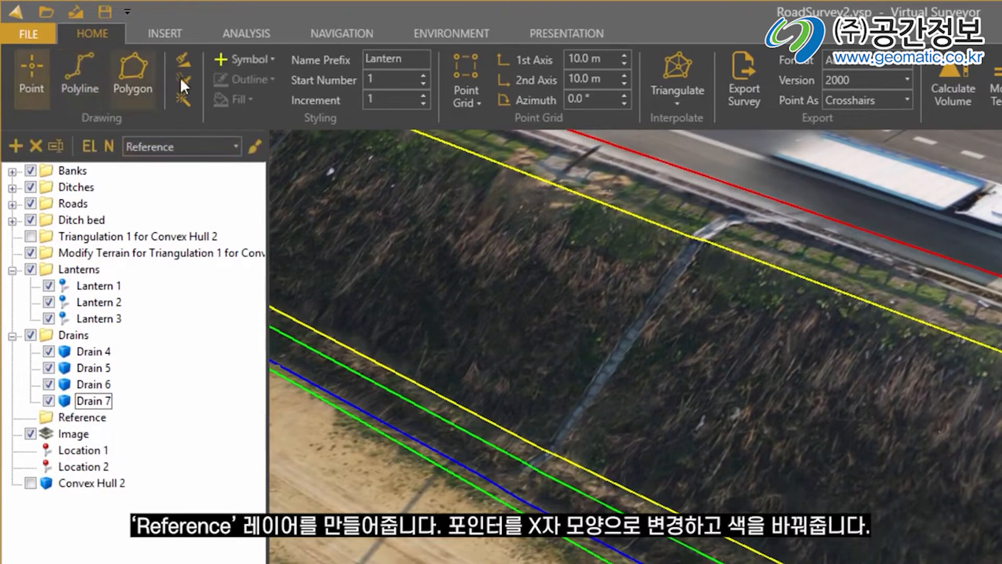
{"action": "left_click", "coordinate": [244, 57]}
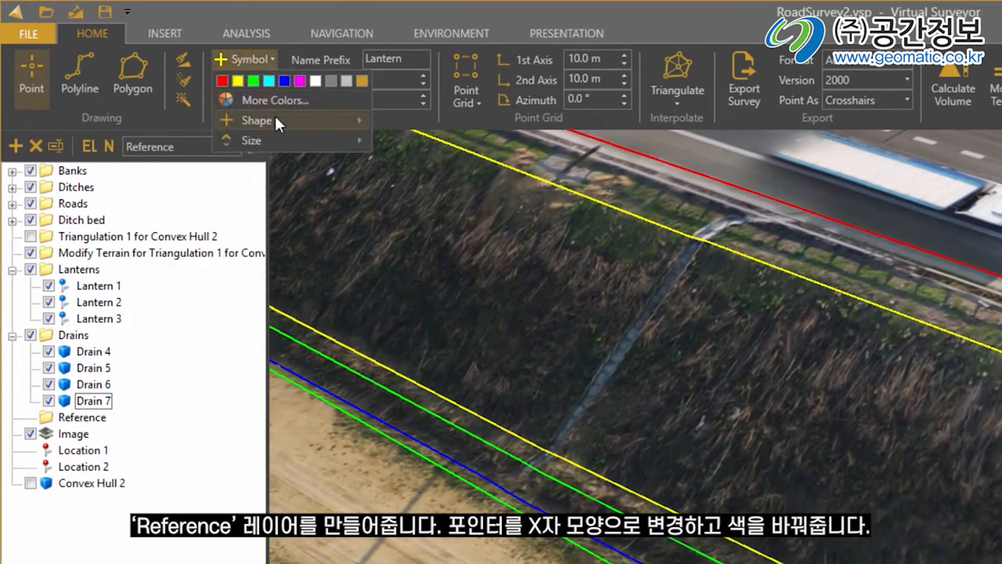
{"action": "mouse_move", "coordinate": [274, 119]}
{"action": "left_click", "coordinate": [417, 149]}
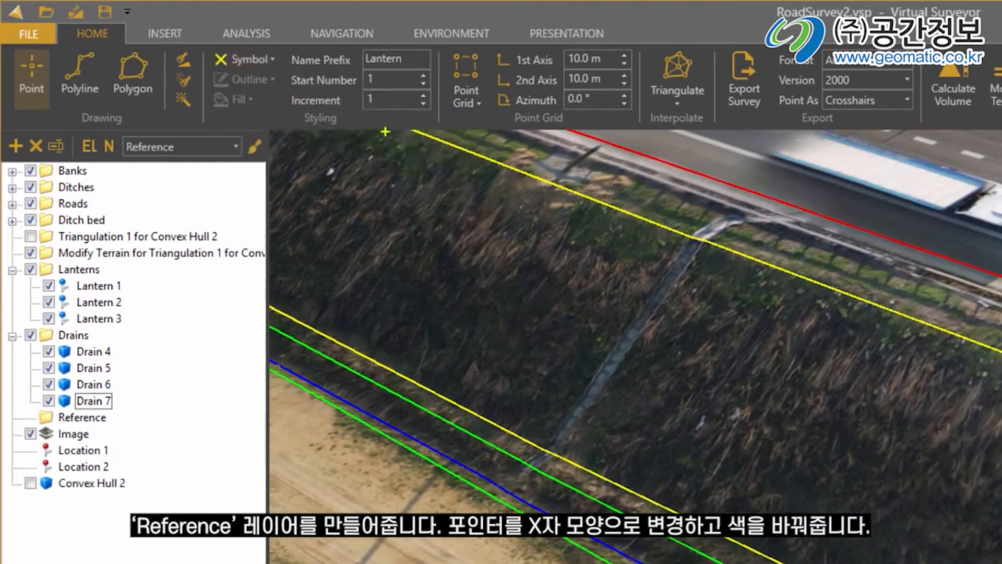
{"action": "left_click", "coordinate": [258, 59]}
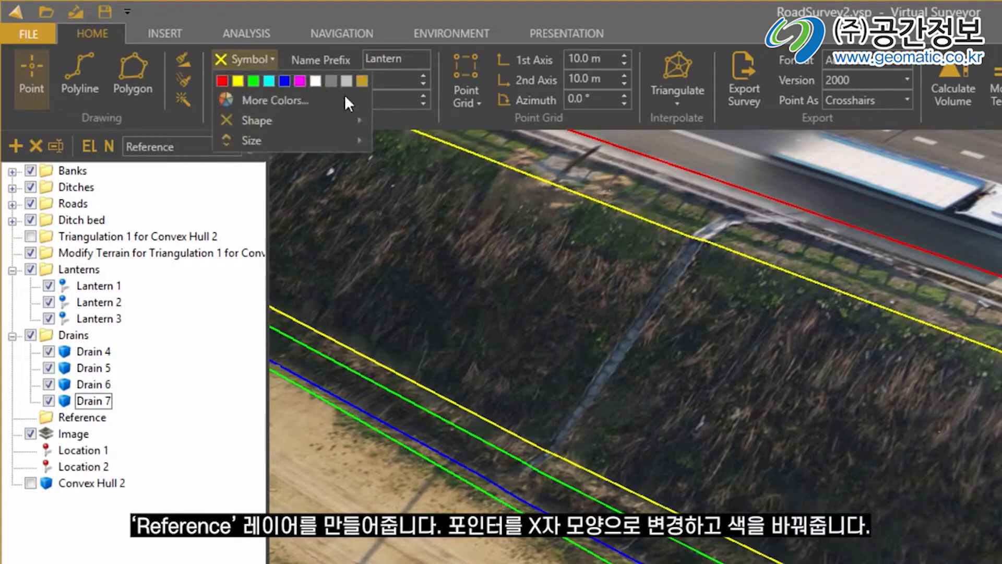
{"action": "left_click", "coordinate": [300, 80]}
- Place three widely spaced reference points along the dirt track beside the ditch
{"action": "scroll", "coordinate": [604, 285], "scroll_direction": "down", "scroll_amount": 5}
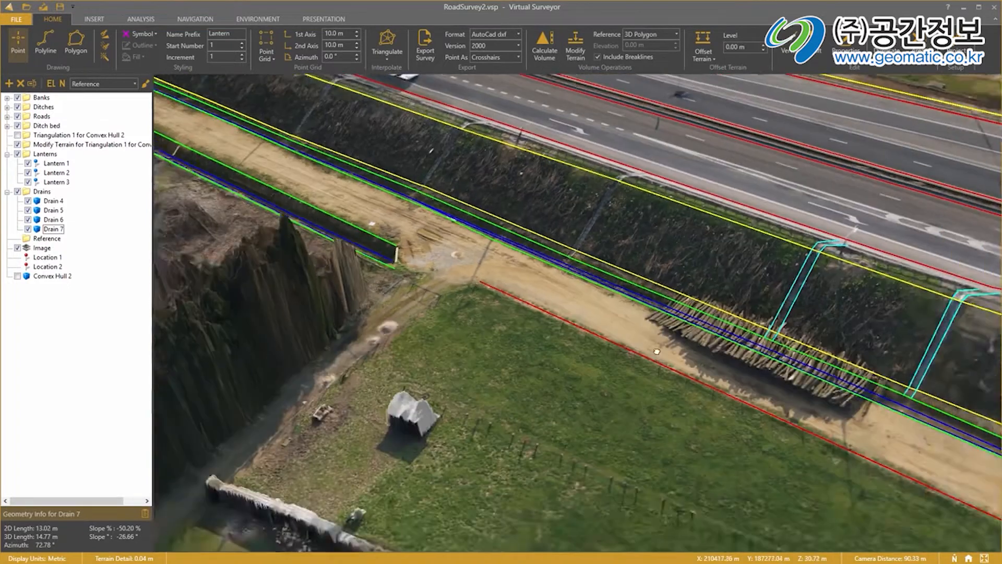
{"action": "left_click_drag", "start_coordinate": [656, 351], "coordinate": [541, 302]}
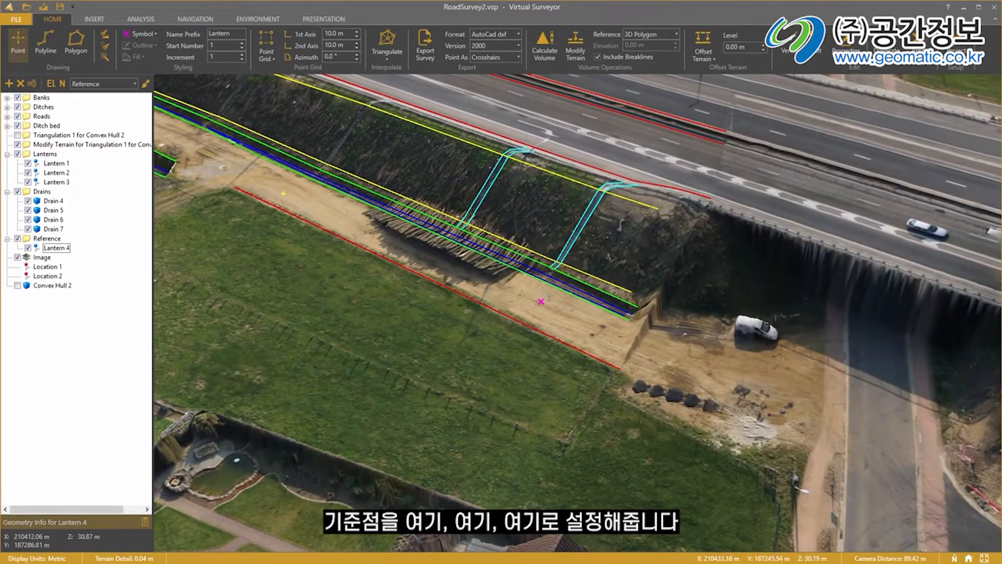
{"action": "left_click_drag", "start_coordinate": [283, 193], "coordinate": [518, 336]}
{"action": "left_click", "coordinate": [477, 301]}
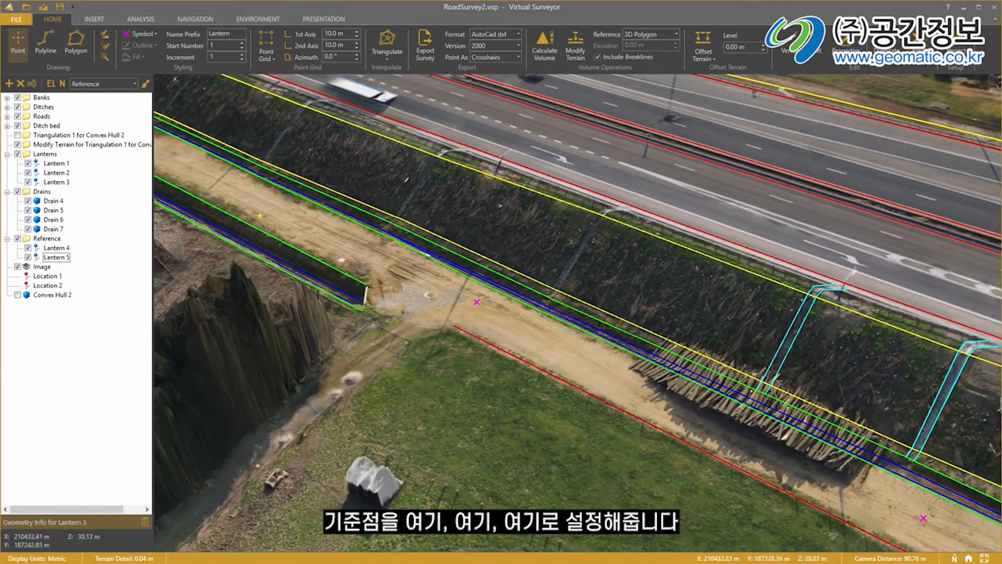
{"action": "left_click", "coordinate": [211, 177]}
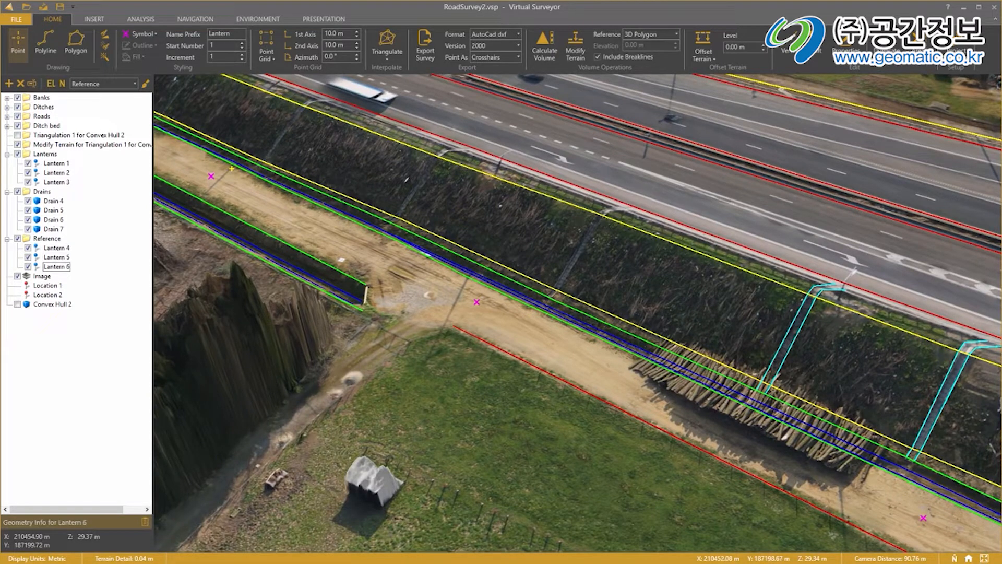
- Add elevation annotations to the points in the Reference layer
{"action": "right_click_drag", "start_coordinate": [608, 291], "coordinate": [699, 291]}
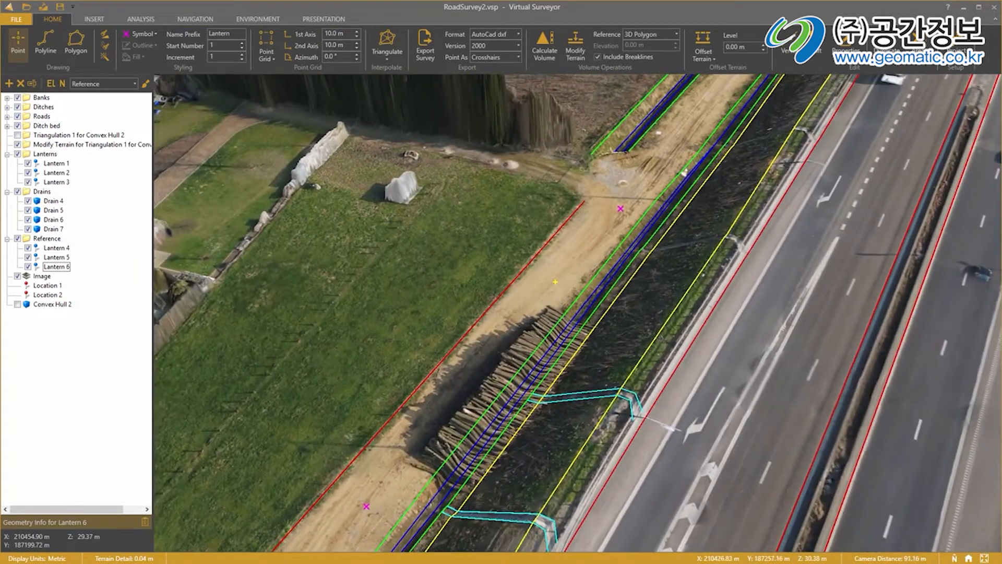
{"action": "left_click", "coordinate": [50, 84]}
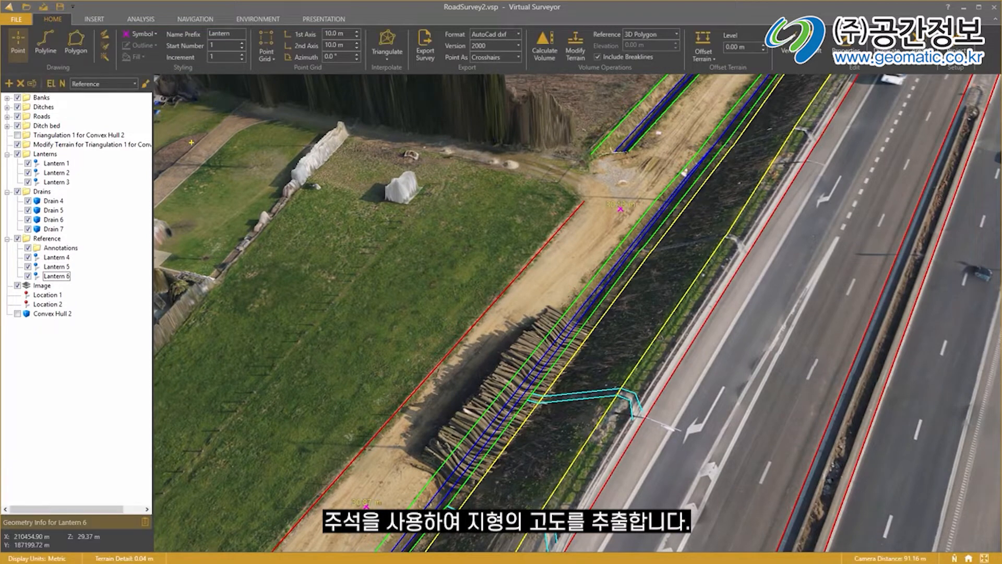
- Inspect the elevation annotations of the reference points along the dirt track and the surveyed road
{"action": "scroll", "coordinate": [418, 459], "scroll_direction": "up", "scroll_amount": 3}
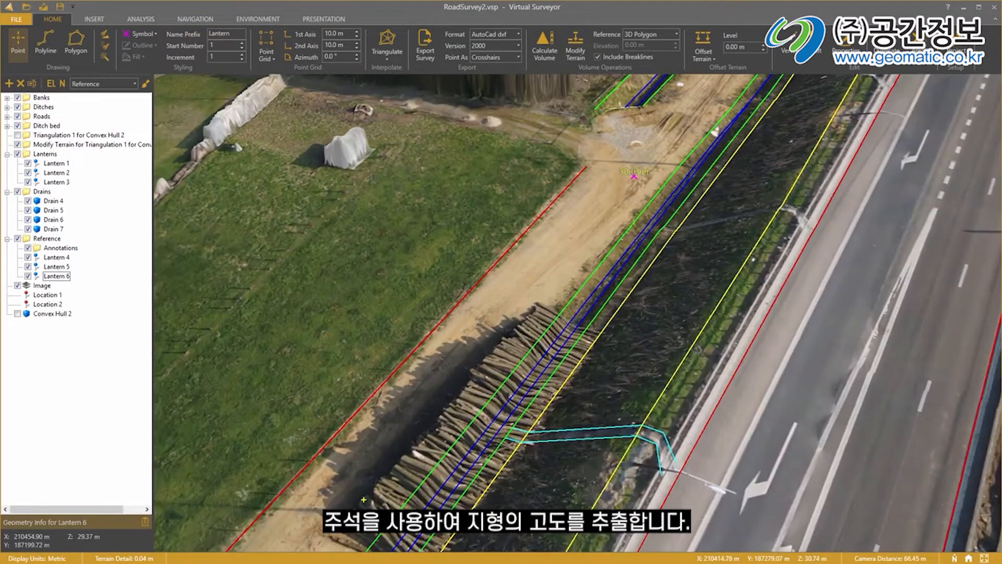
{"action": "left_click_drag", "start_coordinate": [418, 449], "coordinate": [531, 309]}
{"action": "middle_click_drag", "start_coordinate": [497, 335], "coordinate": [473, 400]}
{"action": "scroll", "coordinate": [473, 400], "scroll_direction": "up", "scroll_amount": 3}
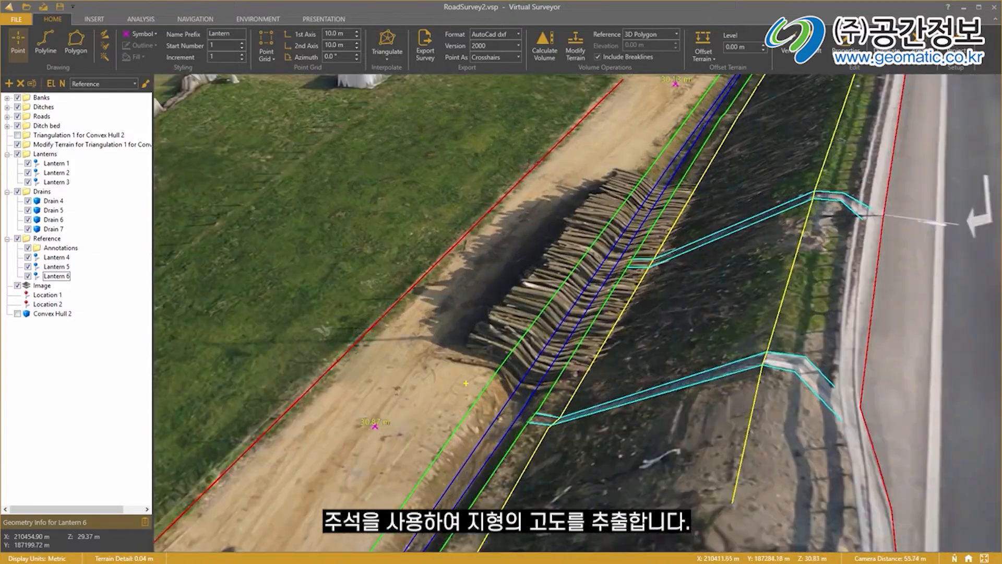
{"action": "left_click_drag", "start_coordinate": [628, 154], "coordinate": [585, 238]}
{"action": "left_click_drag", "start_coordinate": [635, 138], "coordinate": [600, 228]}
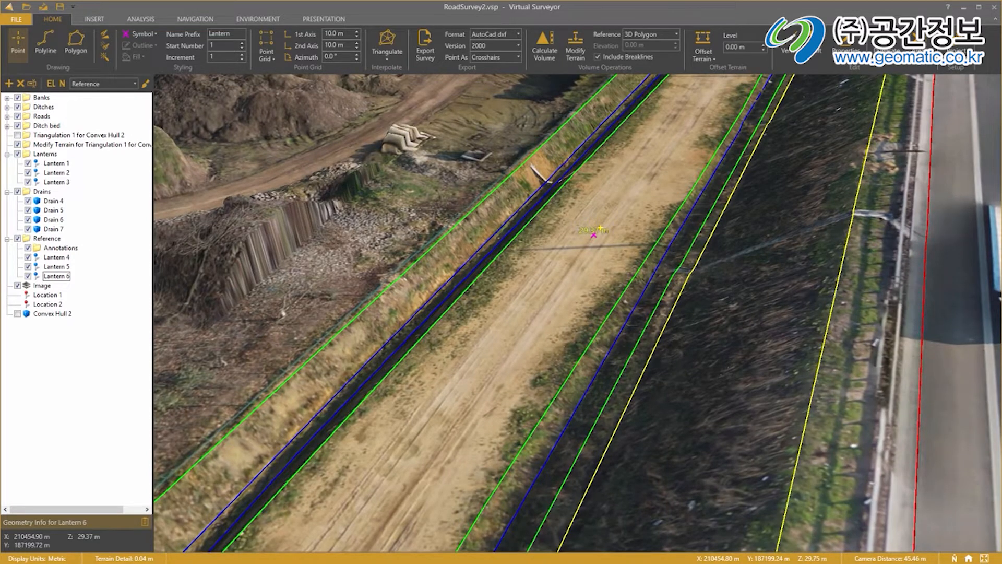
{"action": "left_click", "coordinate": [44, 304]}
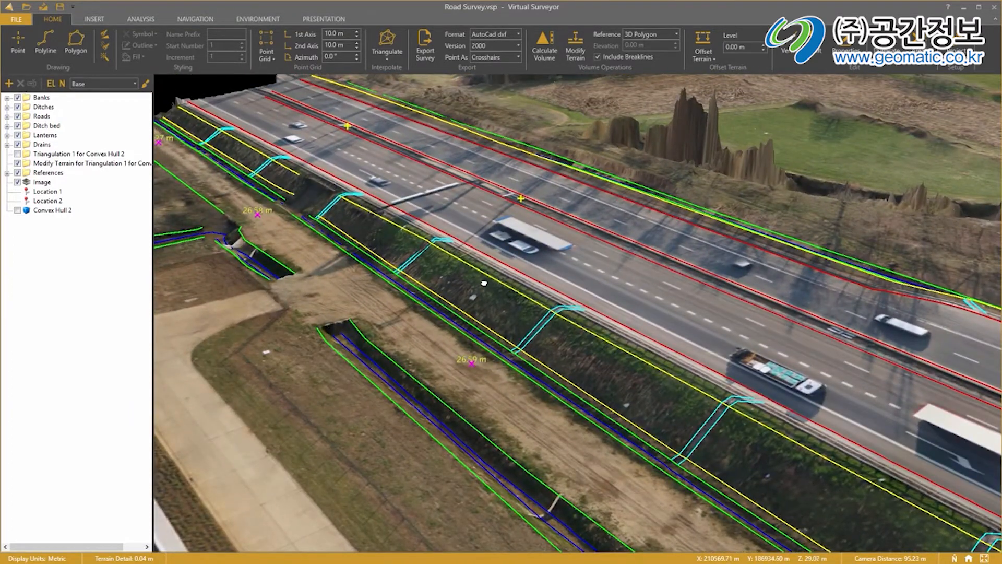
{"action": "left_click_drag", "start_coordinate": [537, 359], "coordinate": [353, 224]}
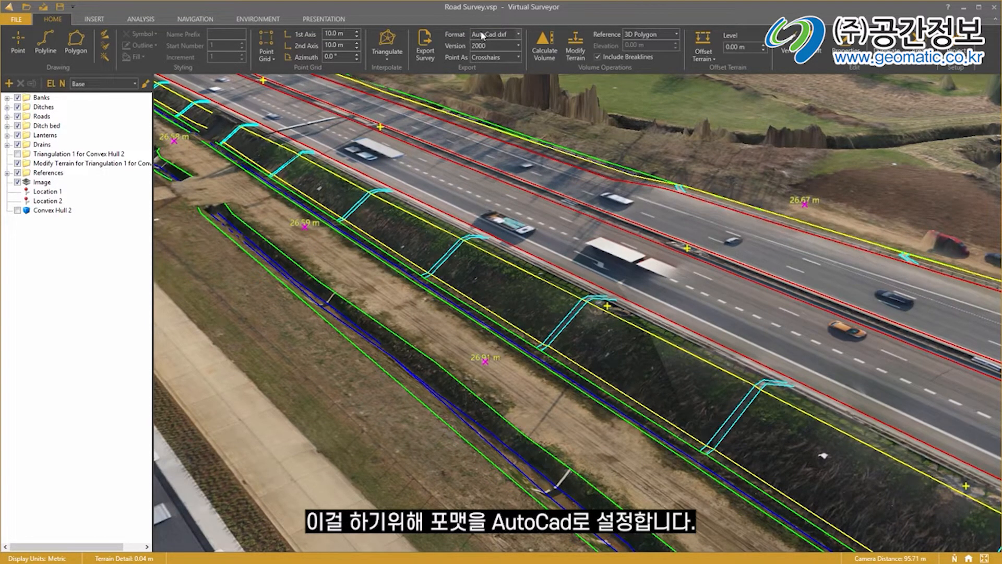
- Export the preselected survey layers in AutoCad dxf format to the Desktop as Road Survey.dxf
{"action": "left_click", "coordinate": [425, 53]}
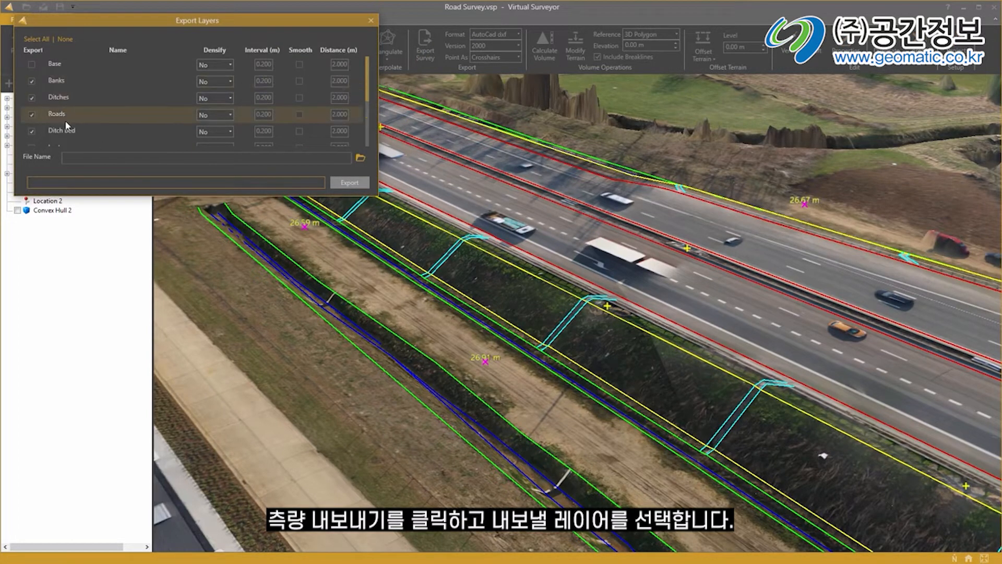
{"action": "scroll", "coordinate": [65, 126], "scroll_direction": "down", "scroll_amount": 3}
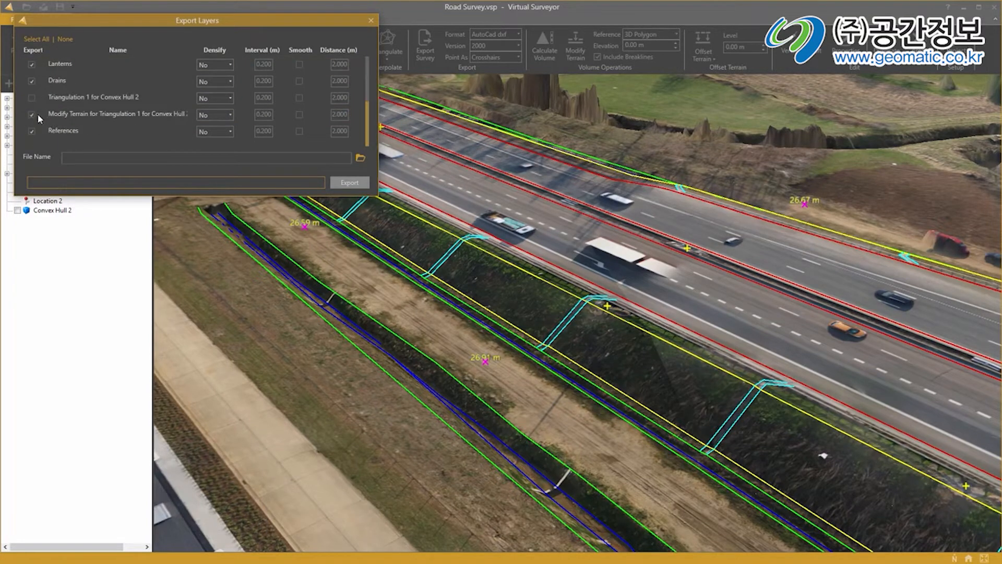
{"action": "left_click", "coordinate": [360, 158]}
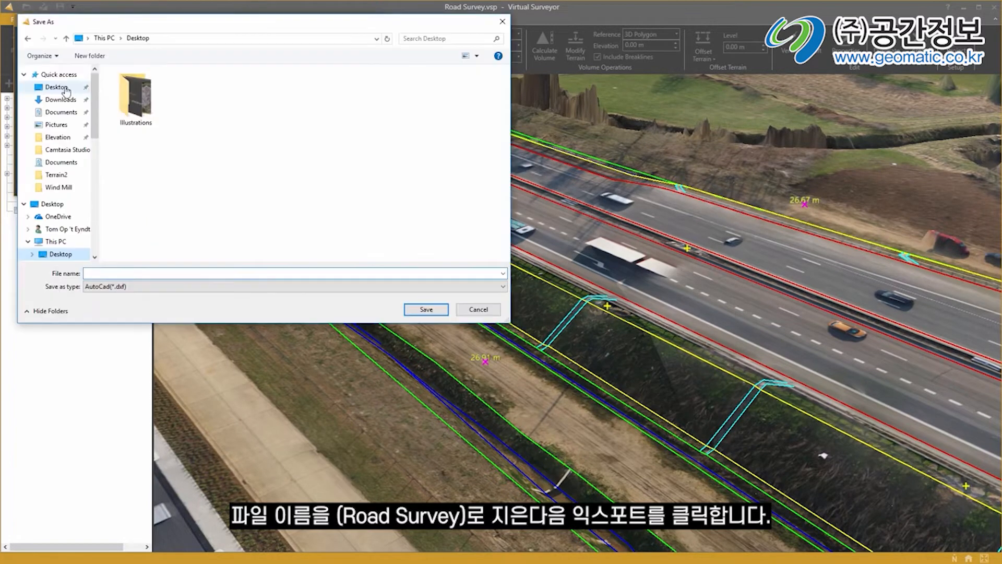
{"action": "left_click", "coordinate": [165, 272]}
{"action": "type", "text": "Road"}
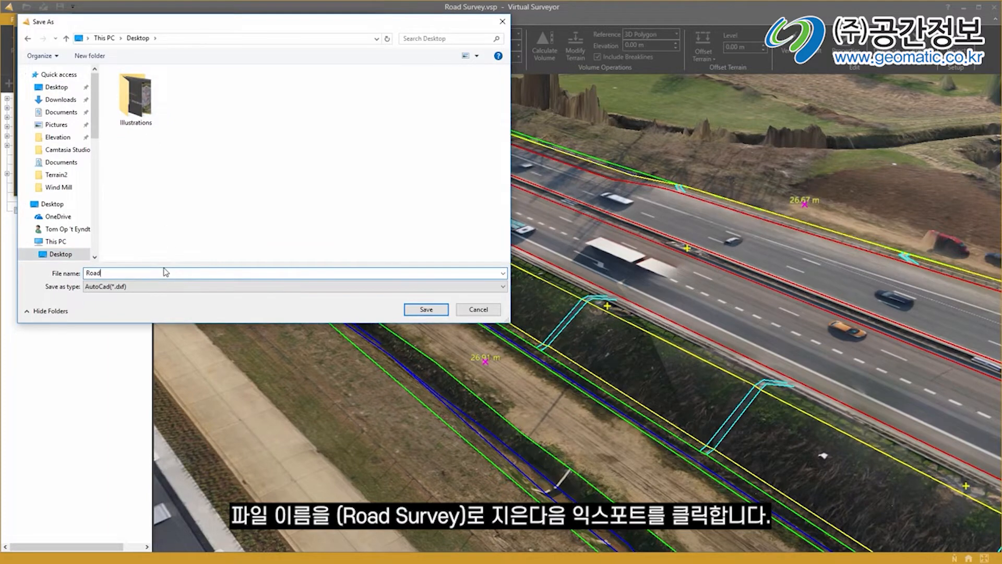
{"action": "type", "text": " Survey.dxf"}
{"action": "key", "text": "Return"}
{"action": "left_click", "coordinate": [349, 182]}
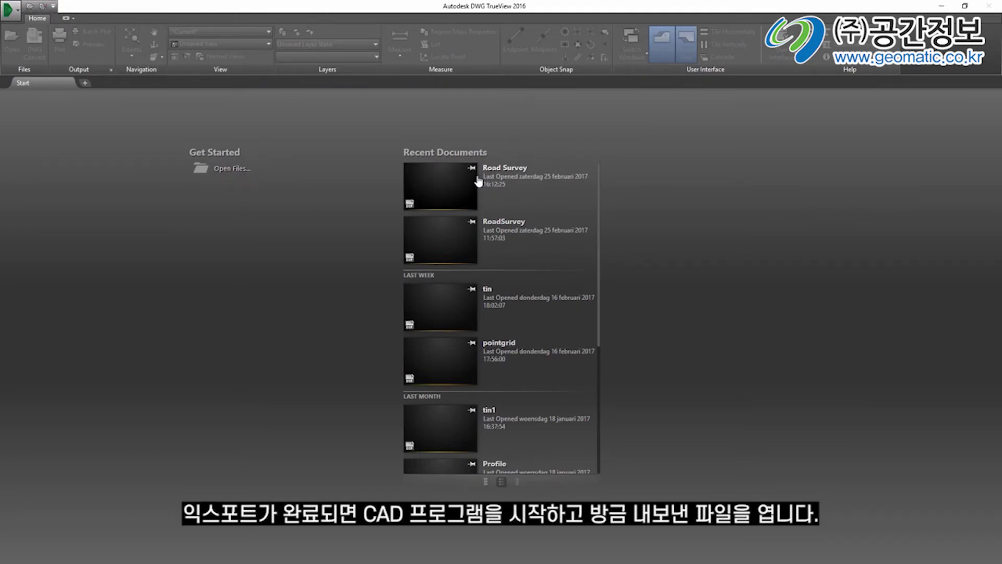
- Switch to DWG TrueView, open the exported Road Survey drawing at full extents and check its layer list
{"action": "left_click", "coordinate": [478, 180]}
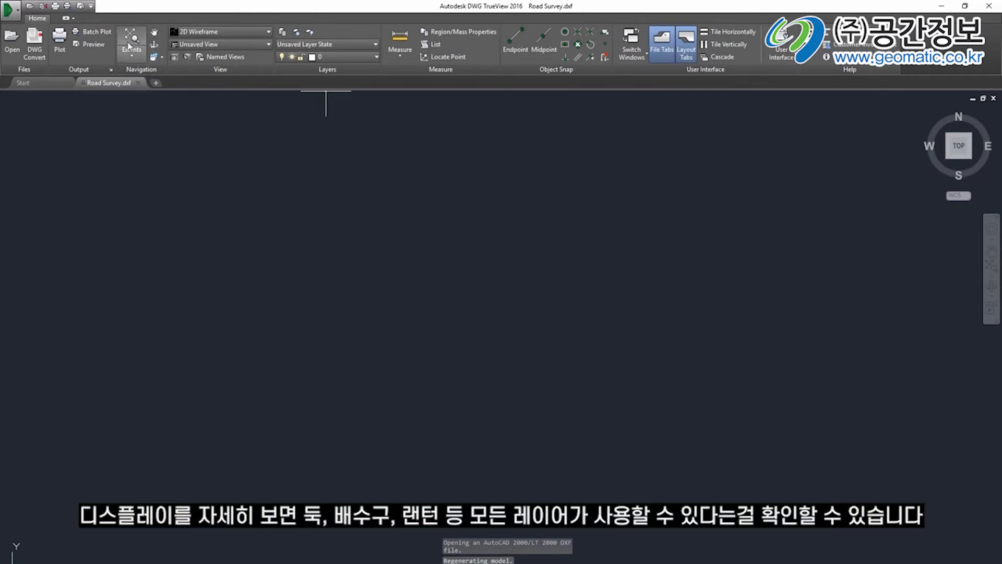
{"action": "left_click", "coordinate": [128, 39]}
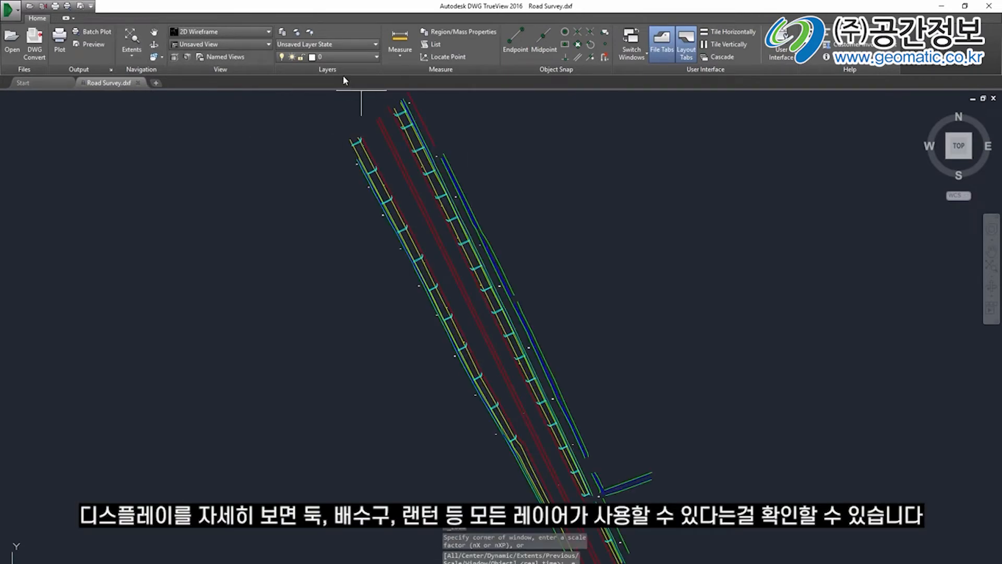
{"action": "left_click", "coordinate": [344, 58]}
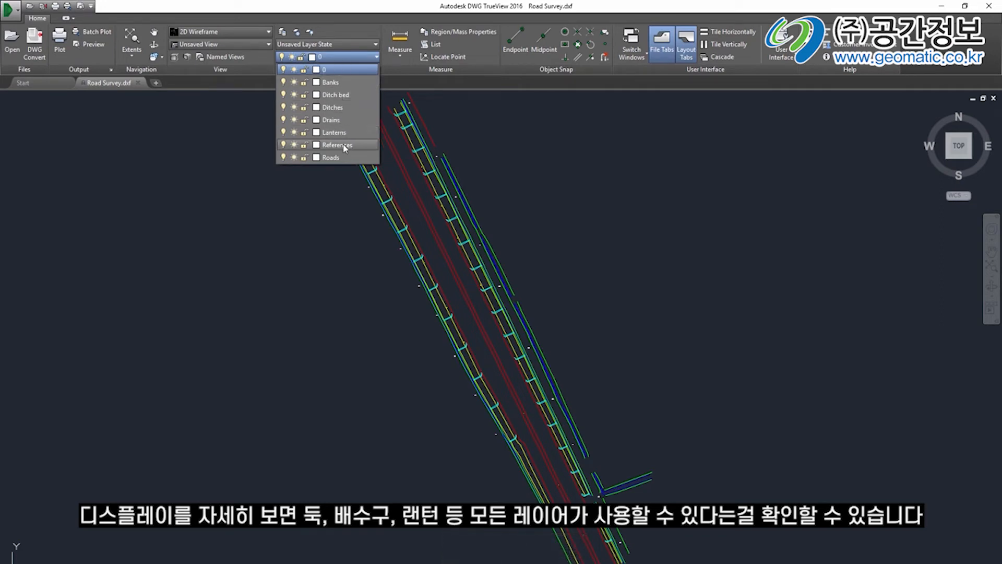
- Orbit the drawing to a tilted 3D view and examine the exported survey lines
{"action": "left_click", "coordinate": [155, 48]}
{"action": "mouse_move", "coordinate": [587, 425]}
{"action": "left_mouse_down"}
{"action": "mouse_move", "coordinate": [532, 430]}
{"action": "mouse_move", "coordinate": [495, 392]}
{"action": "mouse_move", "coordinate": [484, 336]}
{"action": "mouse_move", "coordinate": [509, 274]}
{"action": "left_mouse_up"}
{"action": "scroll", "coordinate": [498, 333], "scroll_direction": "up", "scroll_amount": 5}
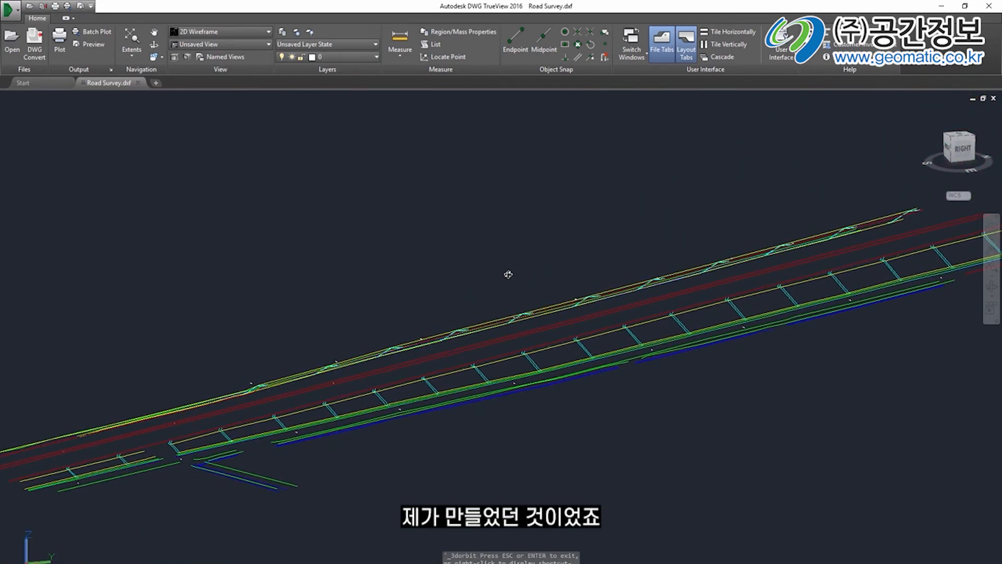